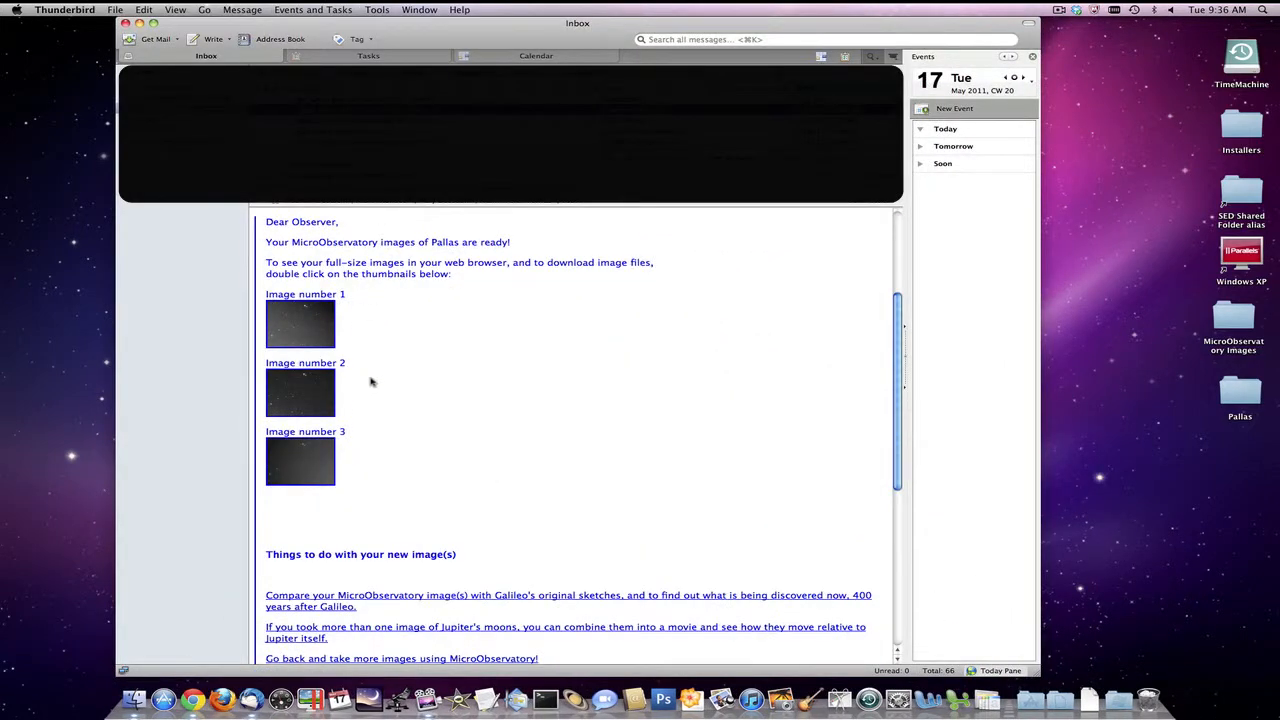
Open image number 1 from the email and start saving its linked high-quality FITS file.
click(318, 311)
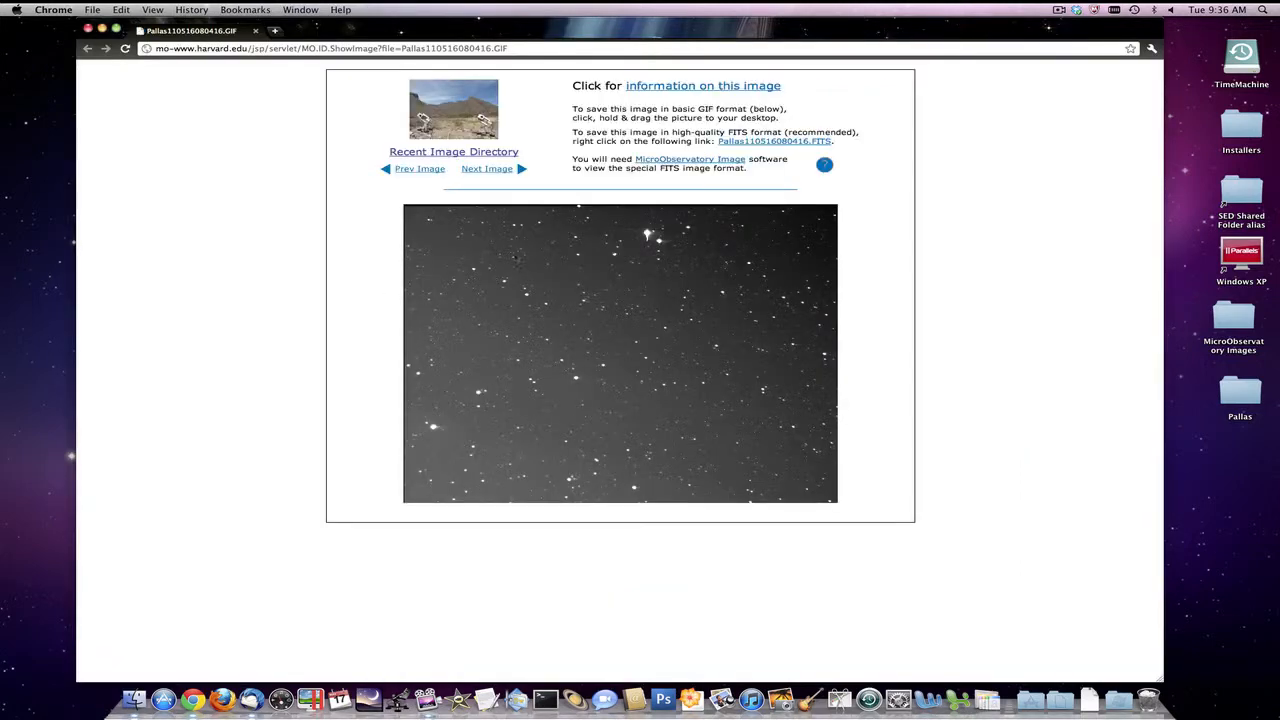
right_click(760, 145)
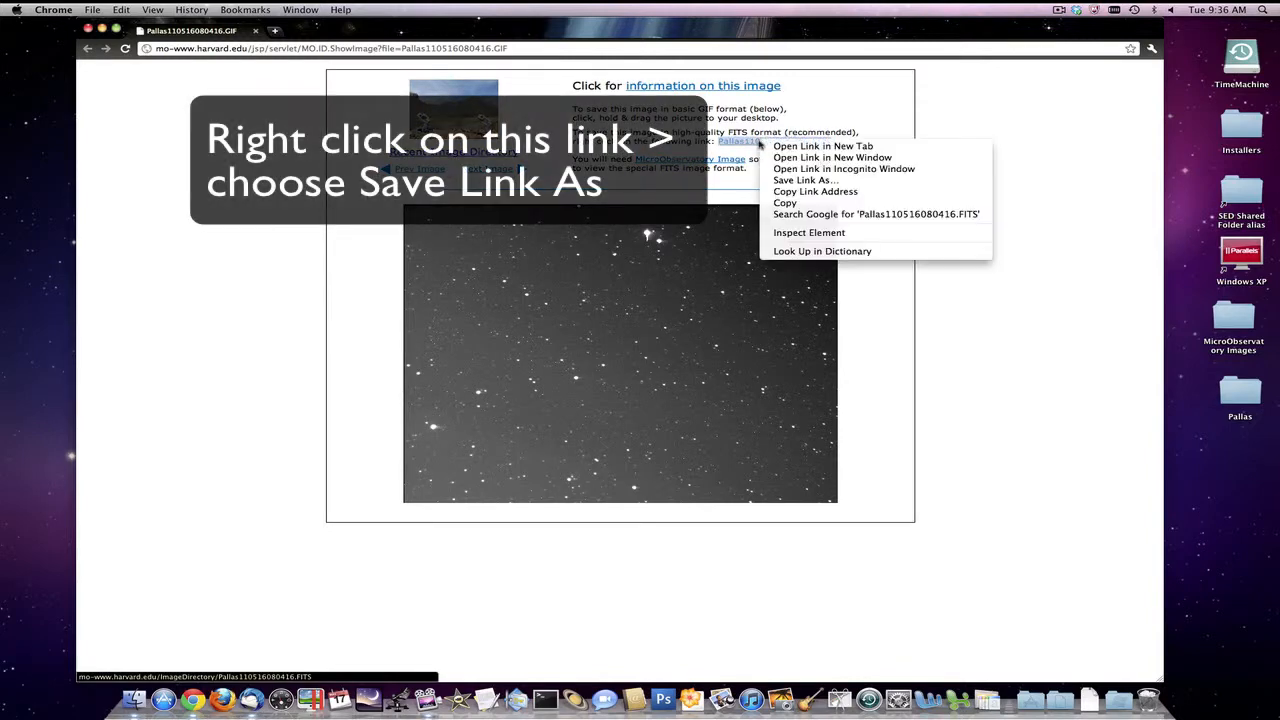
click(776, 181)
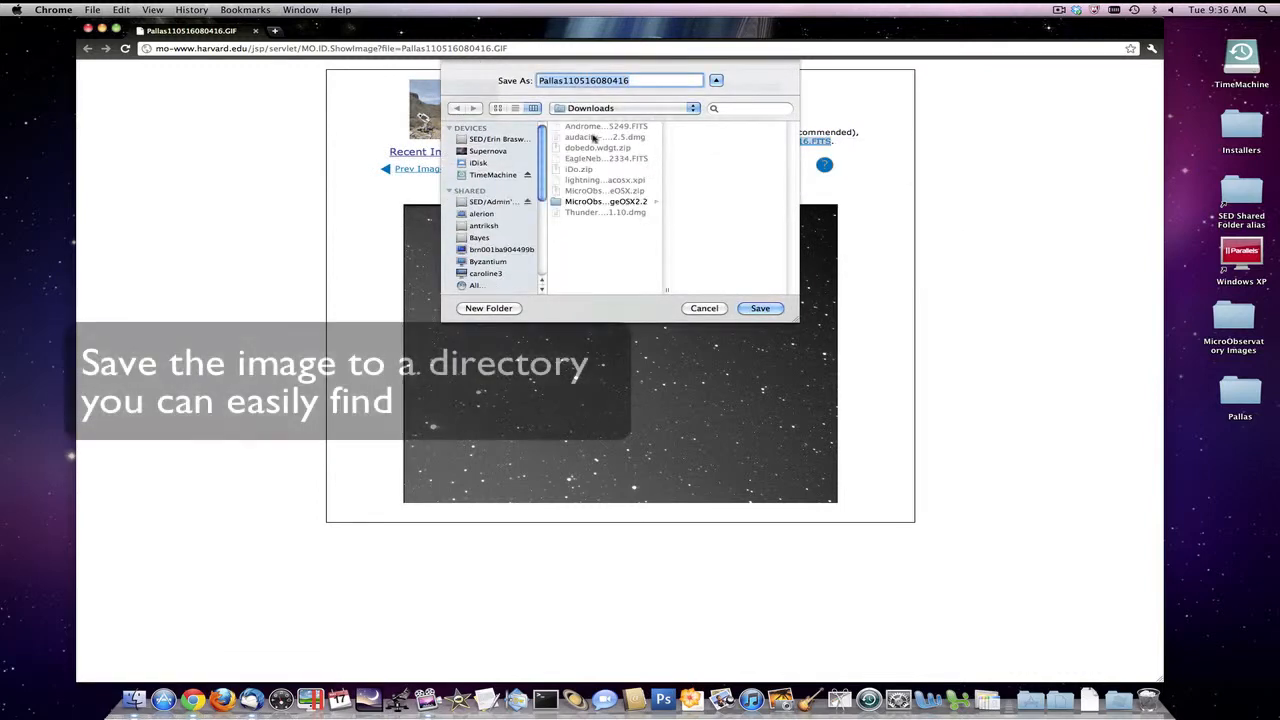
scroll(498, 174, down, 1)
scroll(495, 178, down, 3)
click(486, 219)
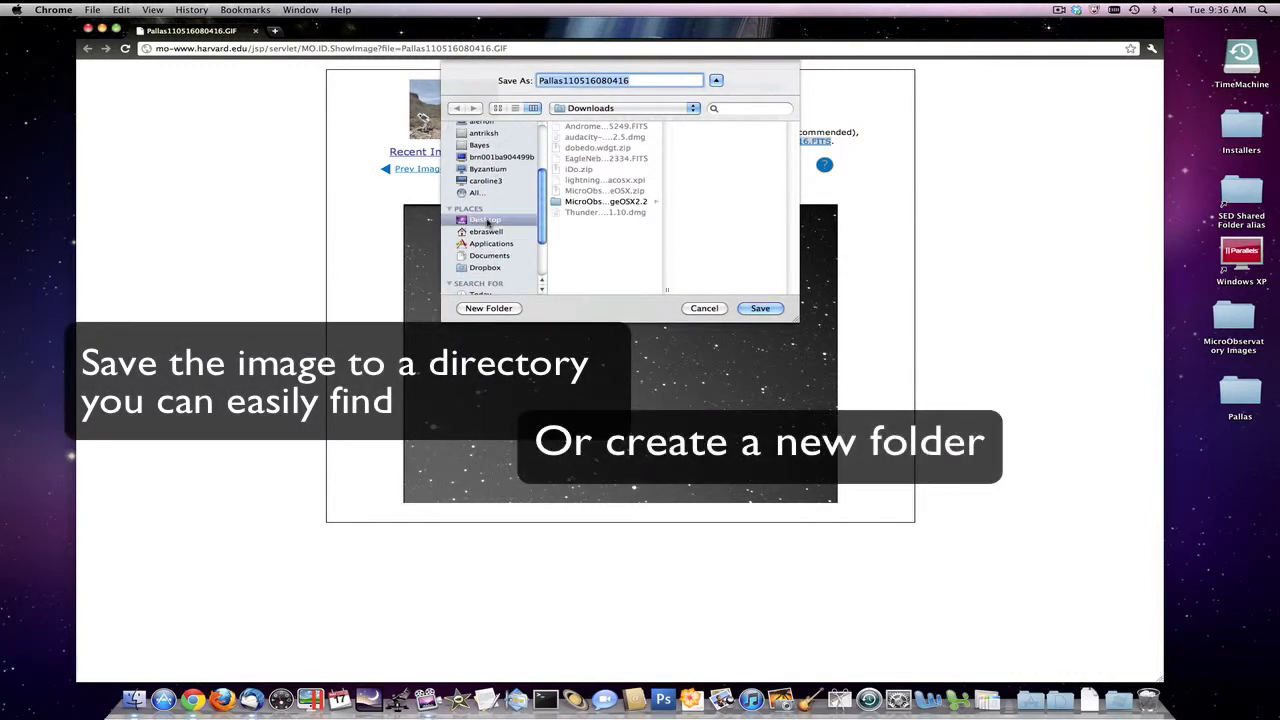
click(489, 308)
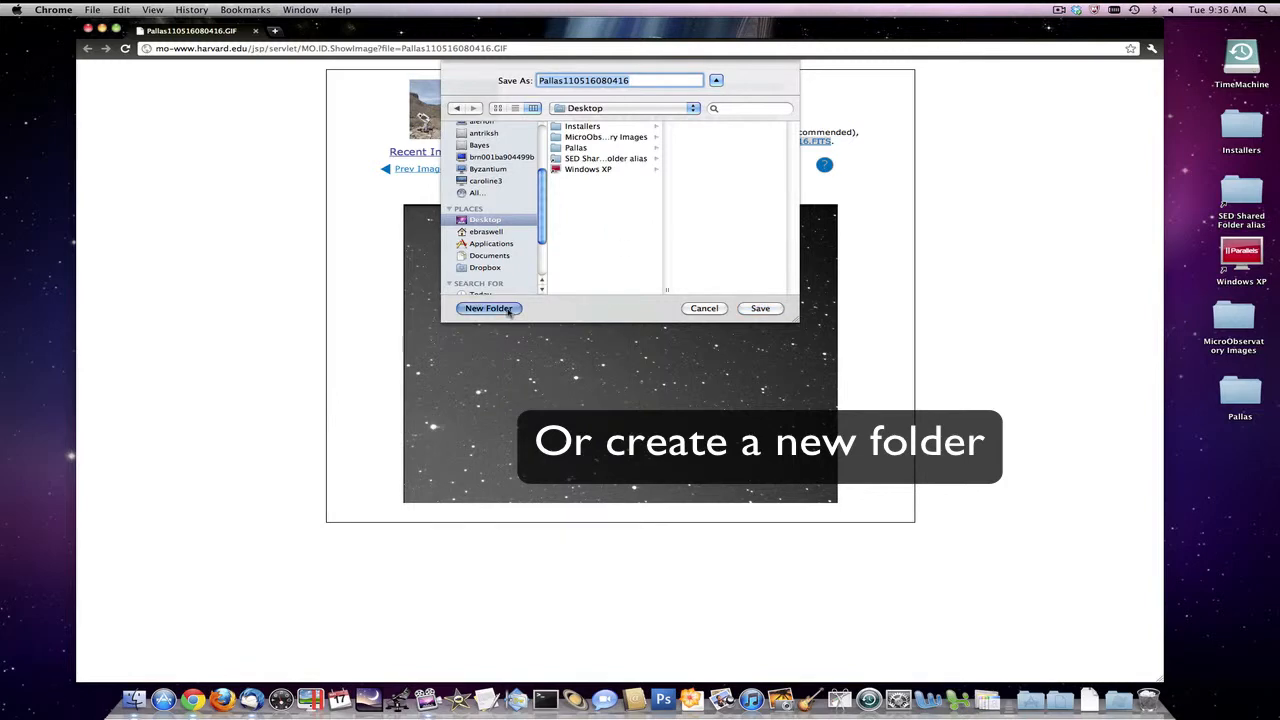
text(pa)
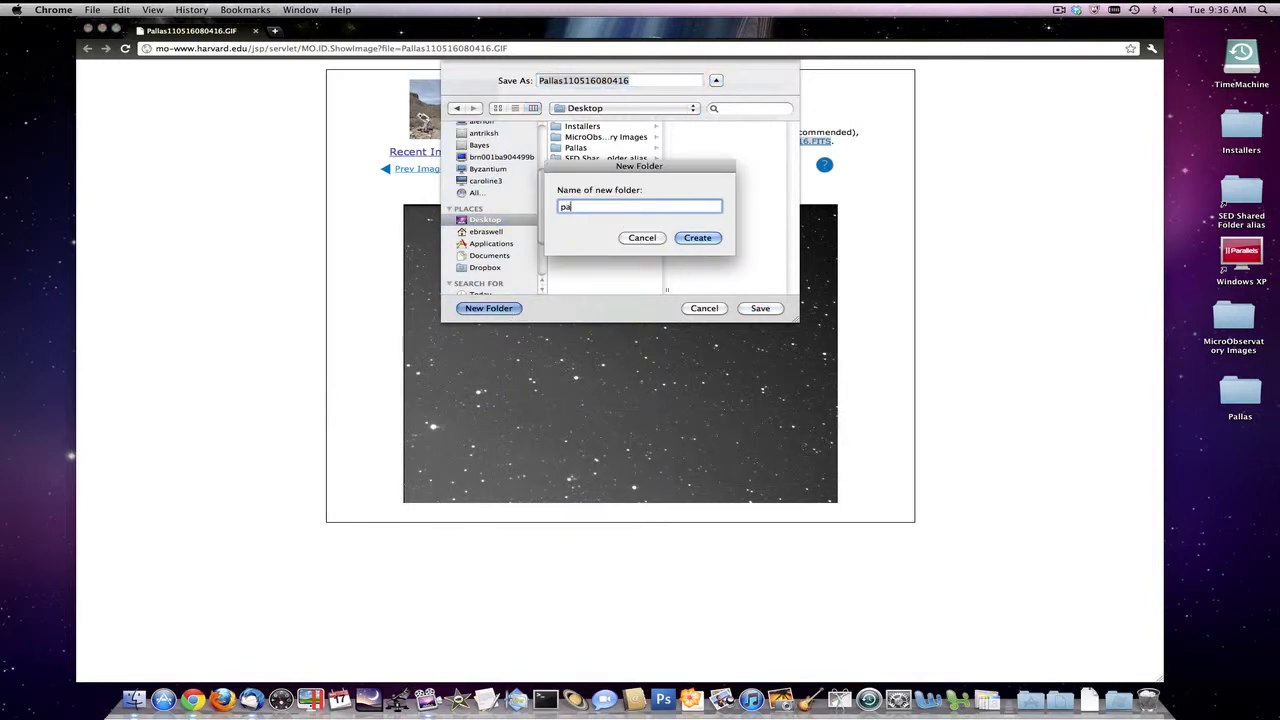
text(llas images)
click(698, 240)
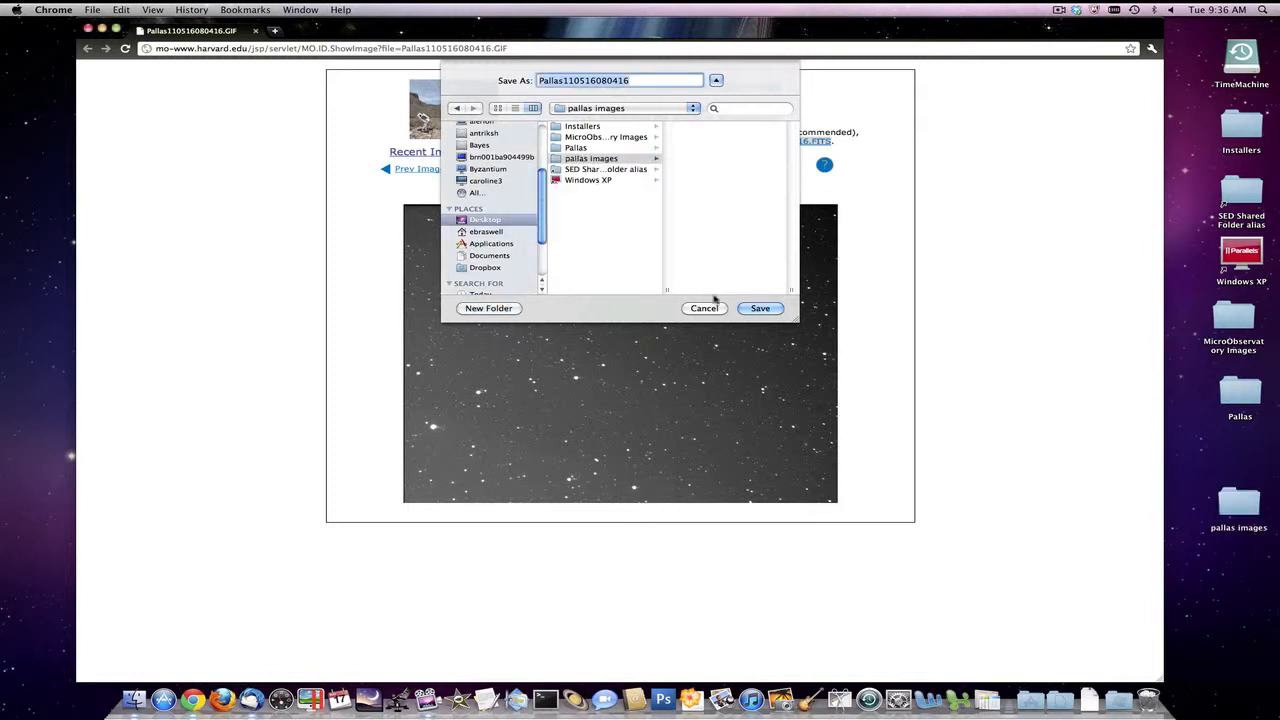
click(750, 307)
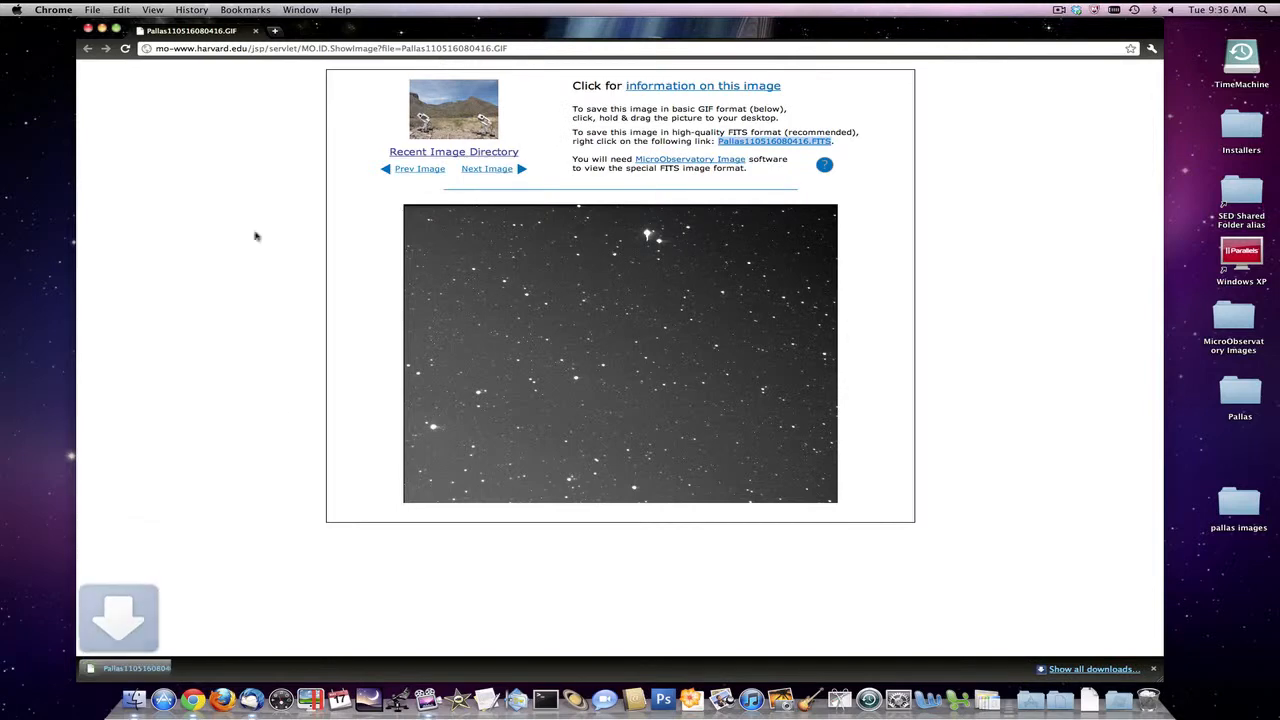
click(254, 700)
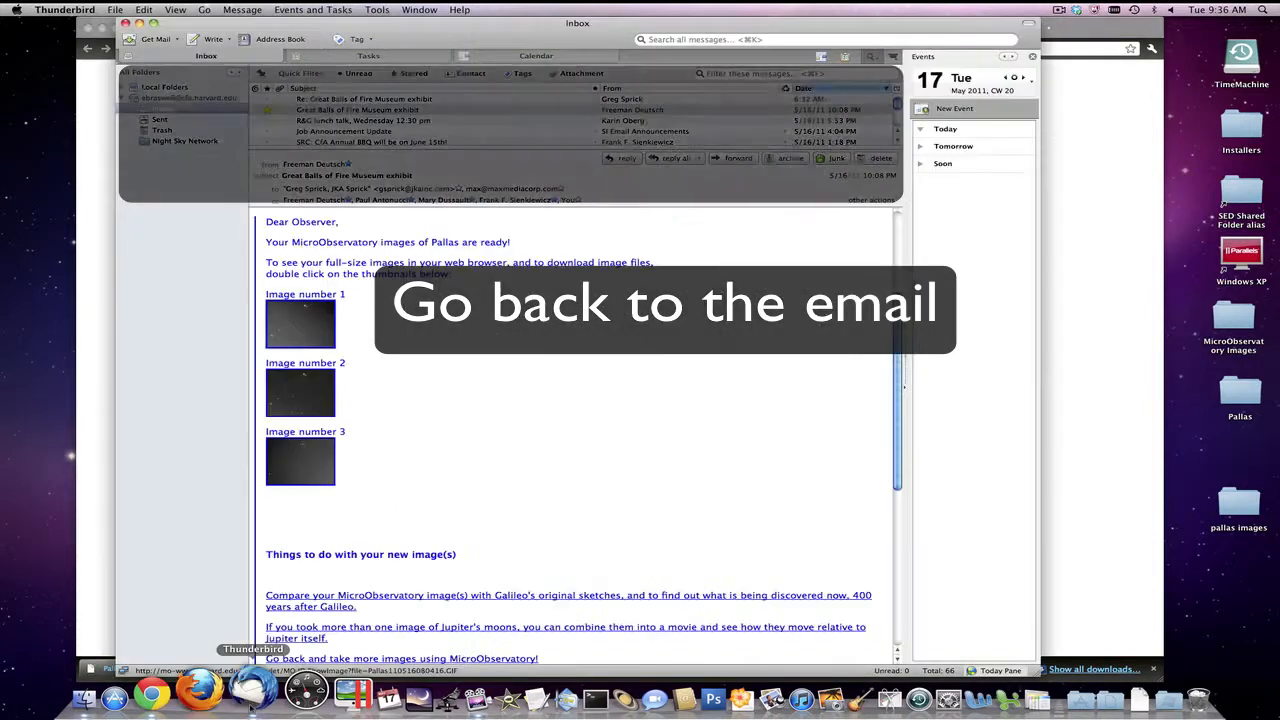
click(308, 407)
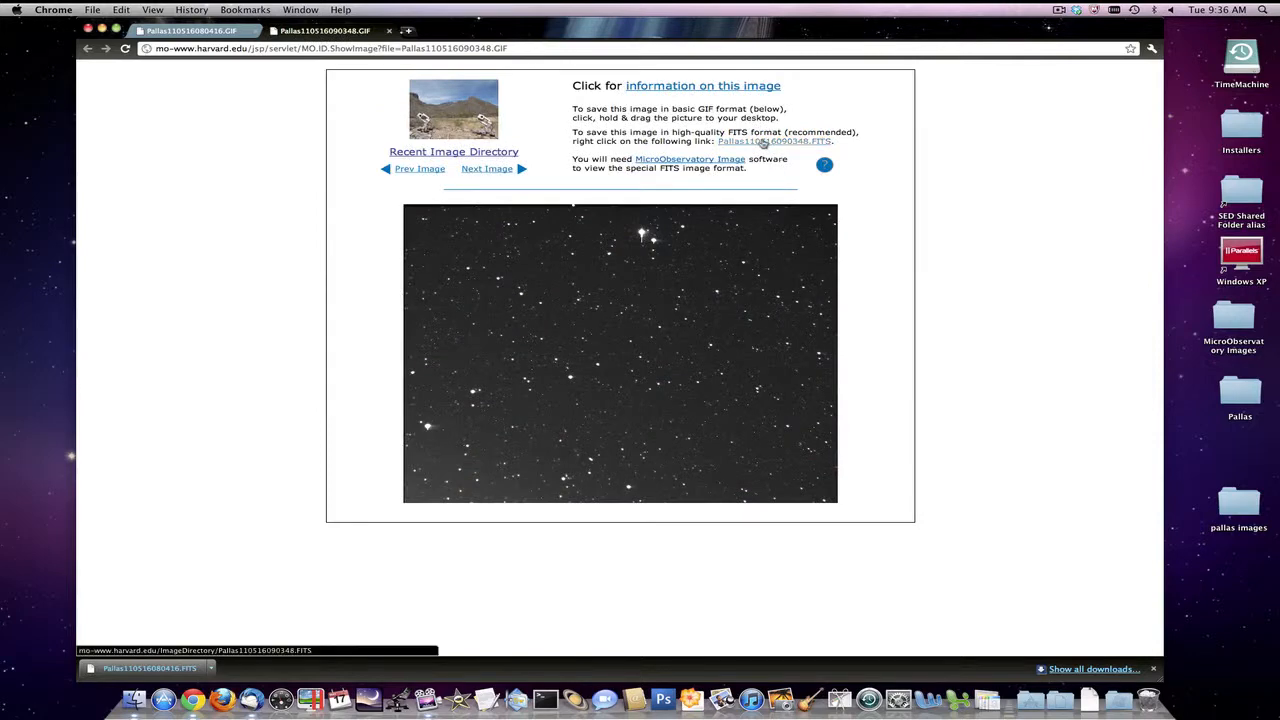
right_click(770, 146)
click(790, 179)
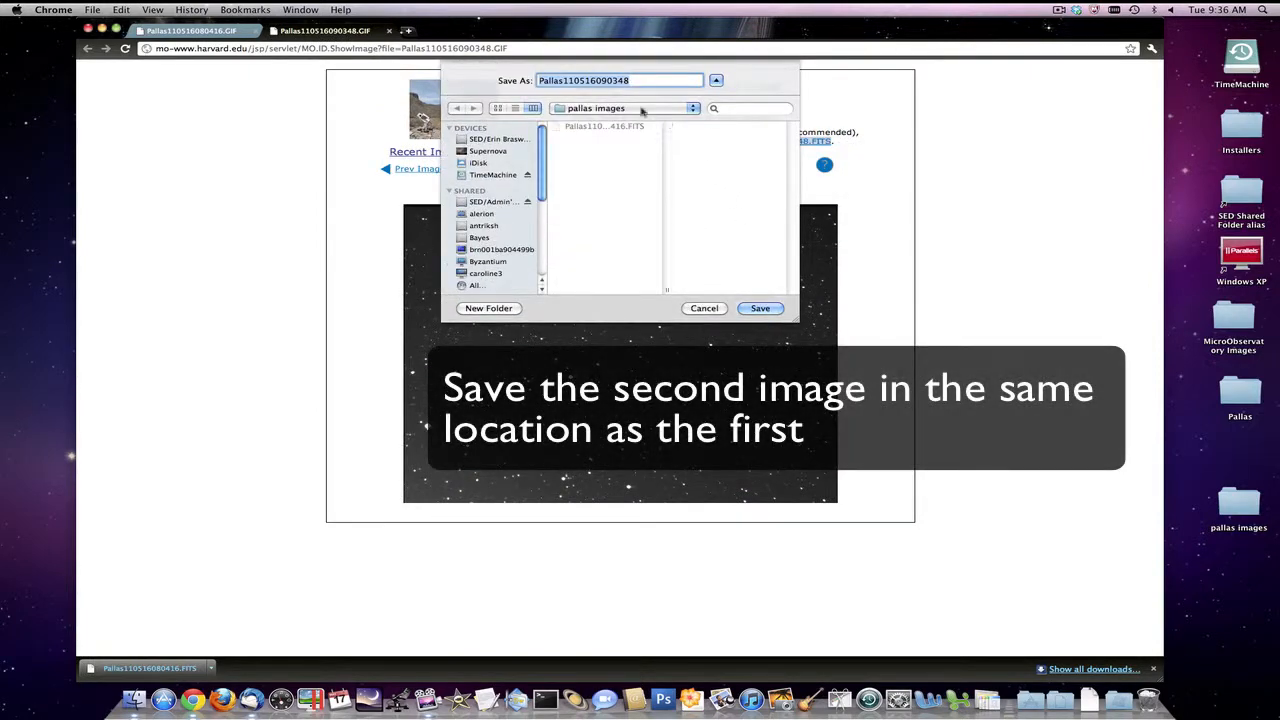
click(752, 308)
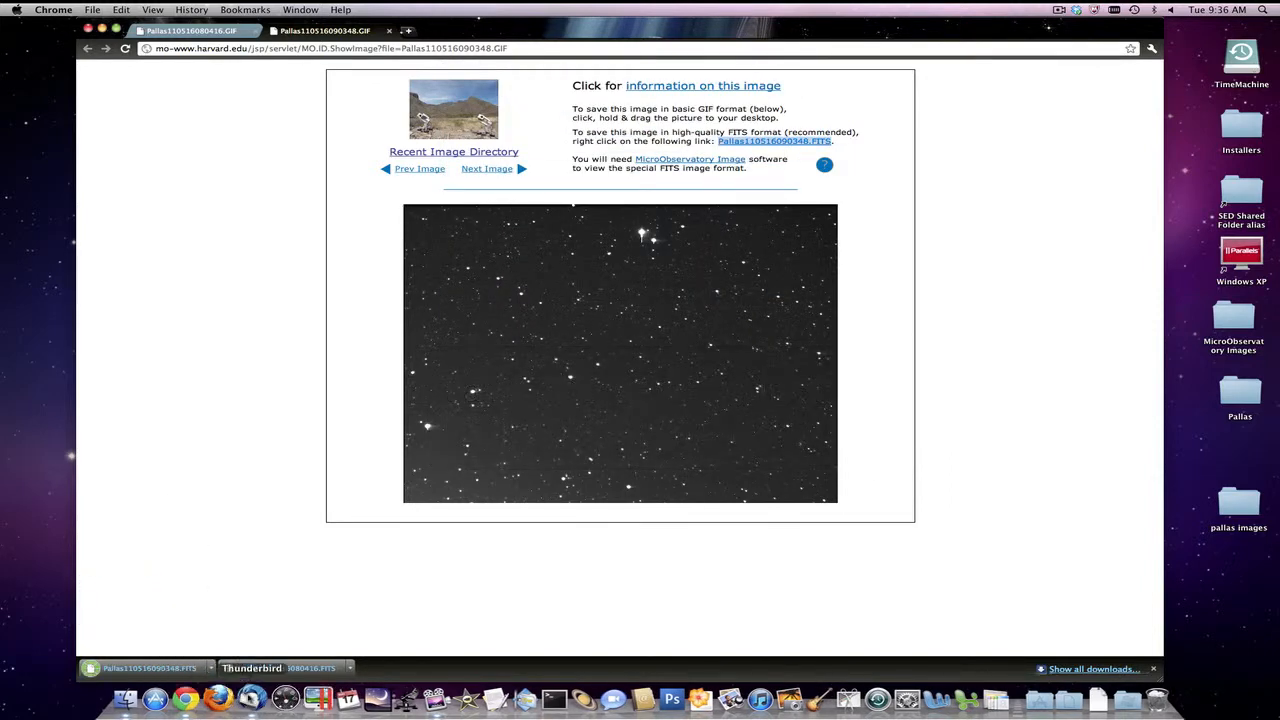
click(257, 710)
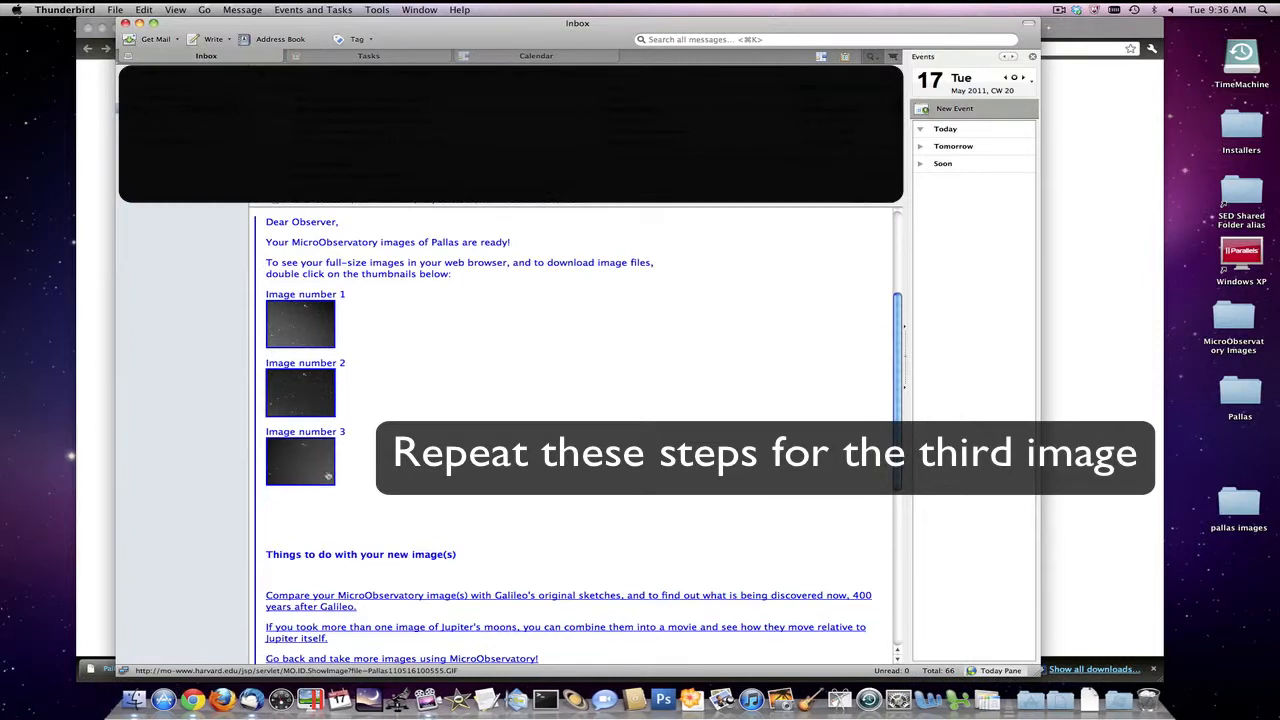
double_click(302, 469)
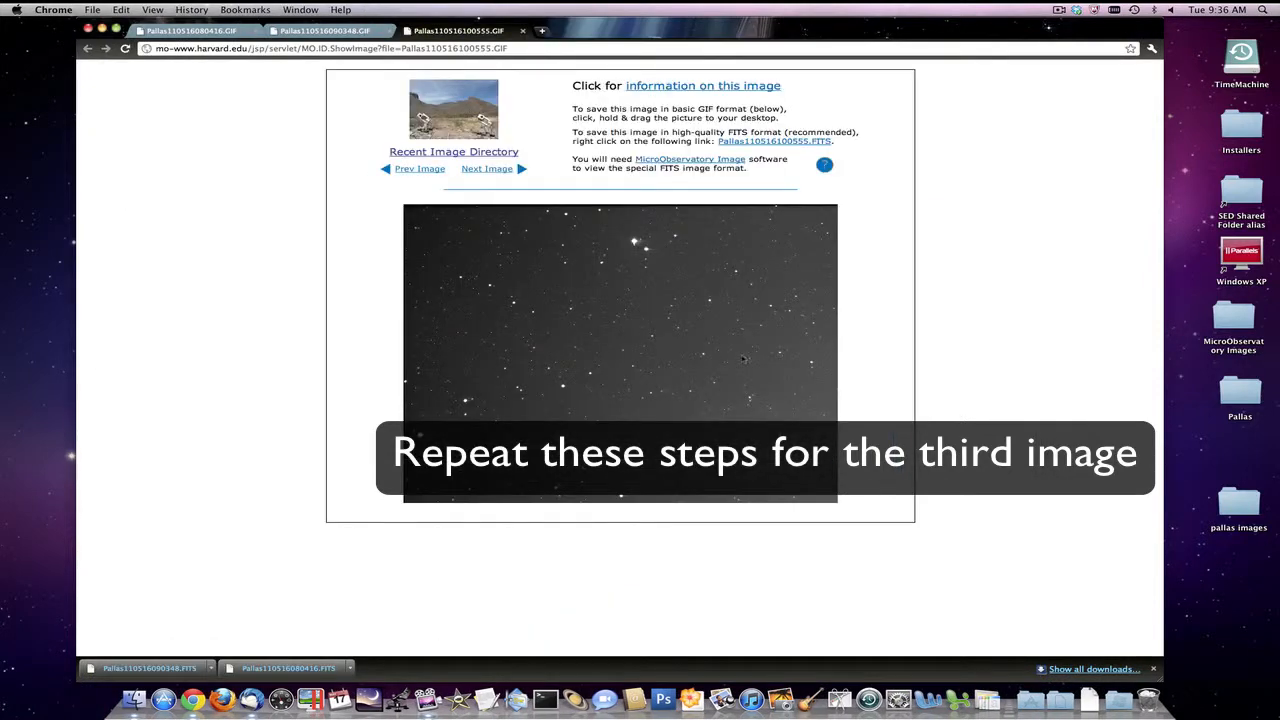
right_click(778, 140)
click(800, 178)
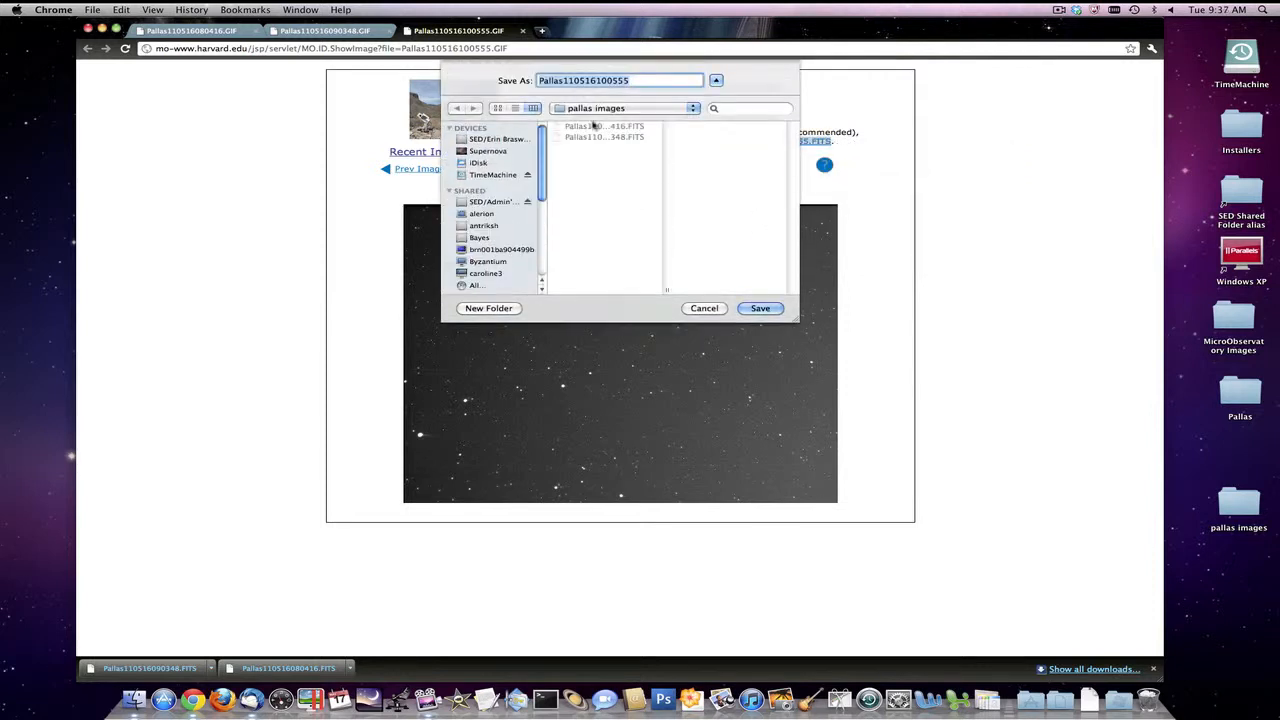
click(760, 308)
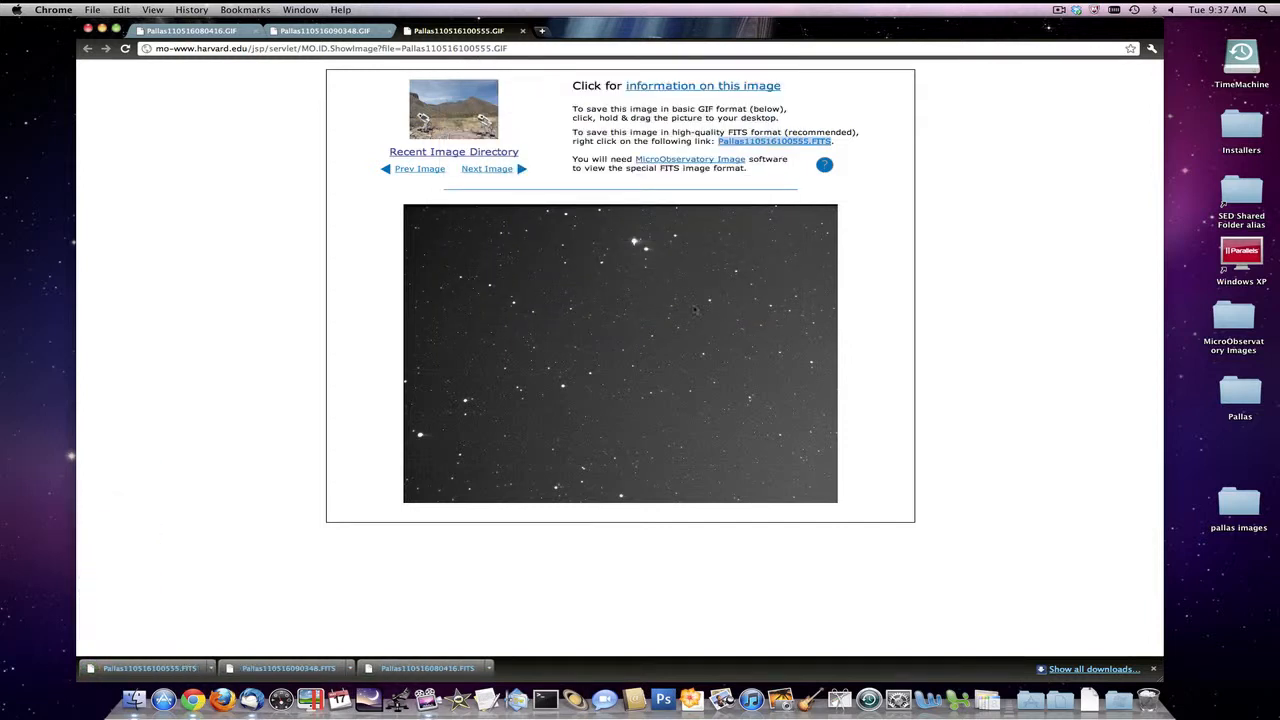
click(54, 10)
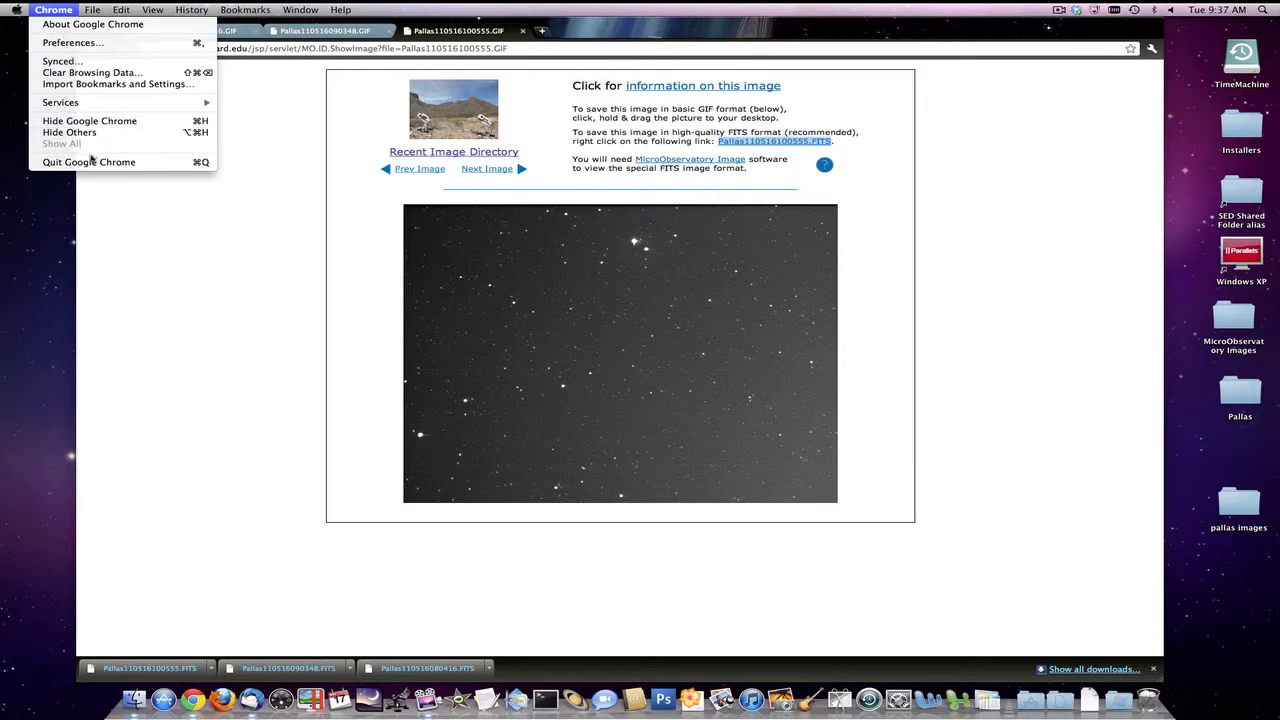
click(95, 163)
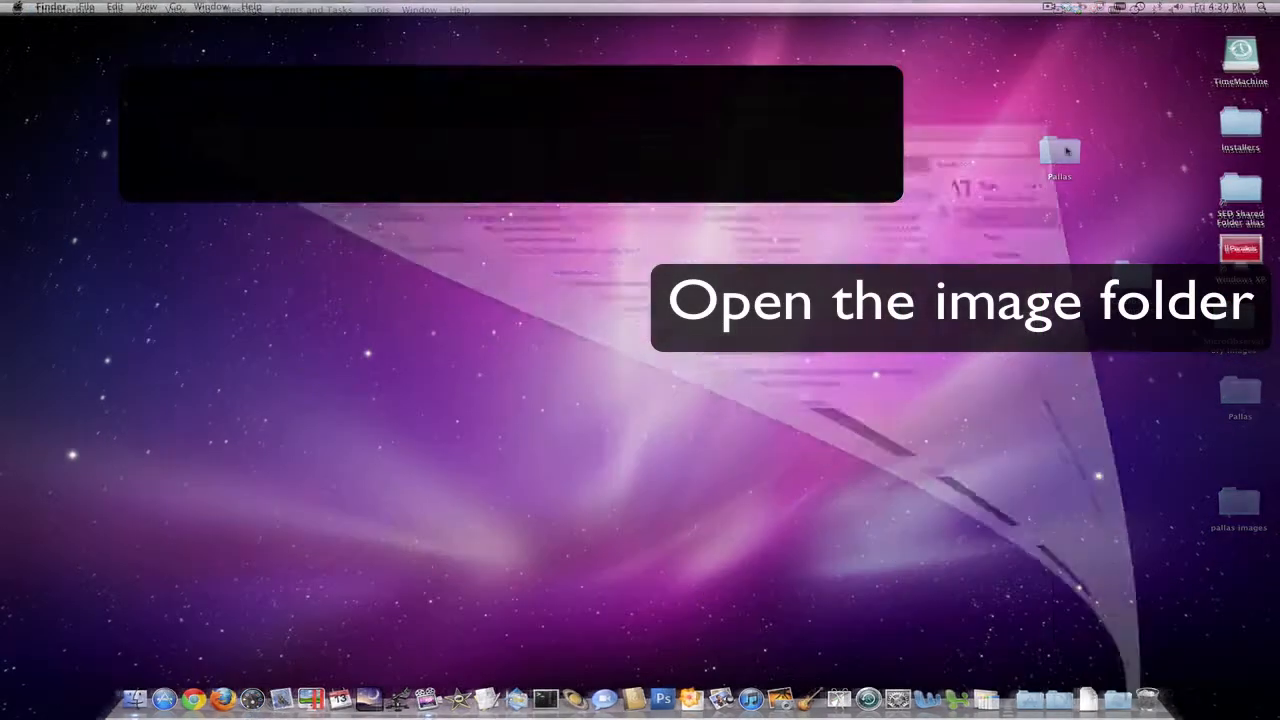
Open the Pallas folder from the desktop and enlarge its window and file column to fit the full FITS file names.
double_click(1062, 150)
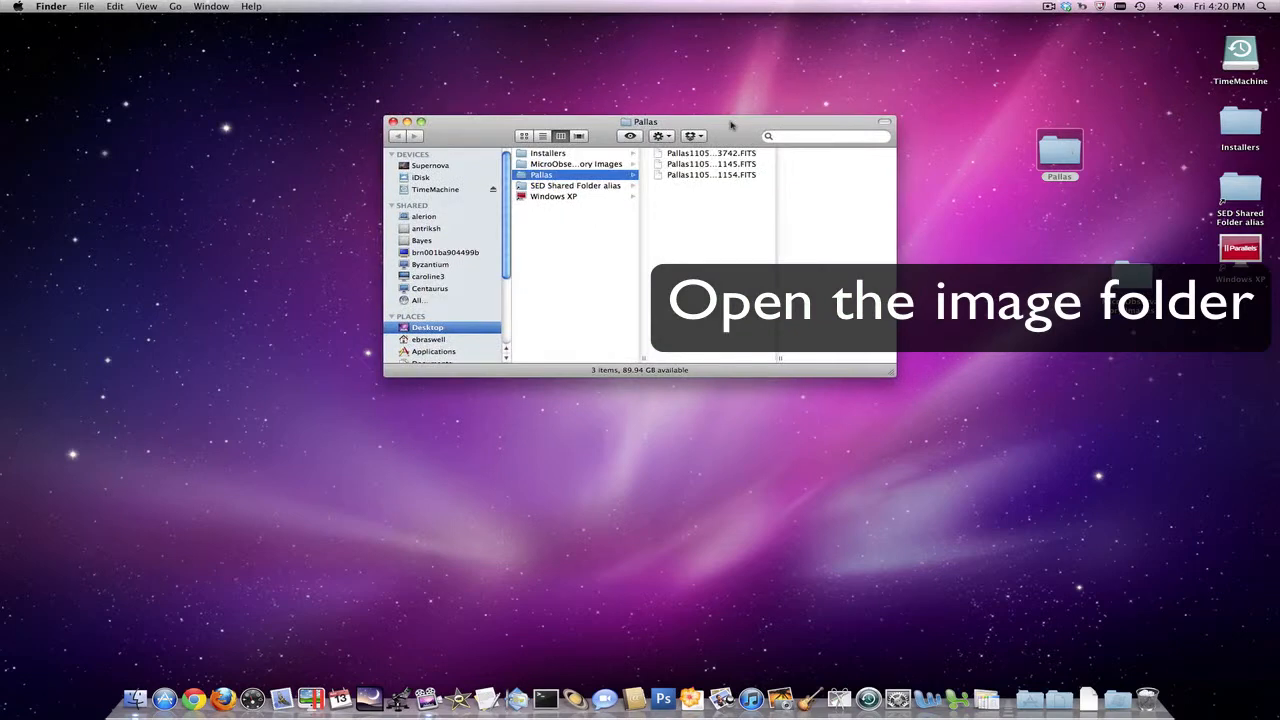
drag(731, 124, 432, 63)
drag(604, 317, 704, 438)
drag(480, 420, 731, 431)
drag(517, 82, 486, 172)
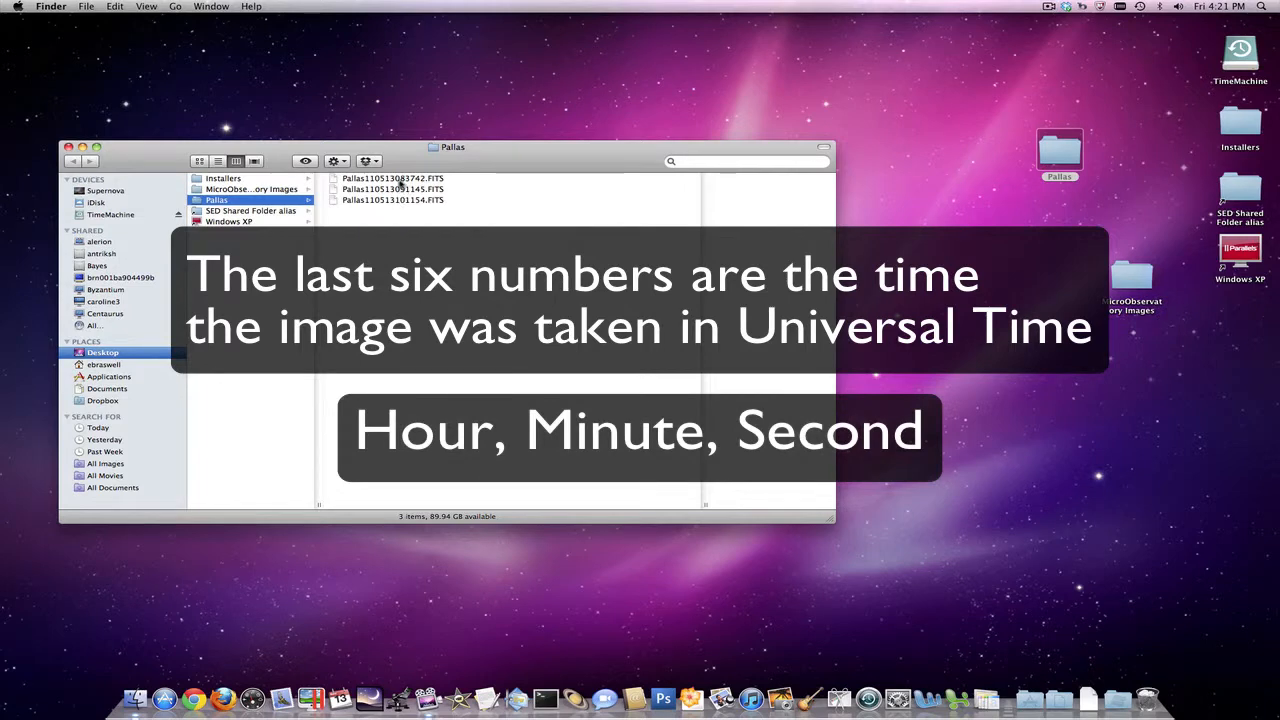
Open Pallas110513101154.FITS, Pallas110513091145.FITS and Pallas110513083742.FITS in MicroObservatory Image, in that order from latest to earliest.
click(410, 200)
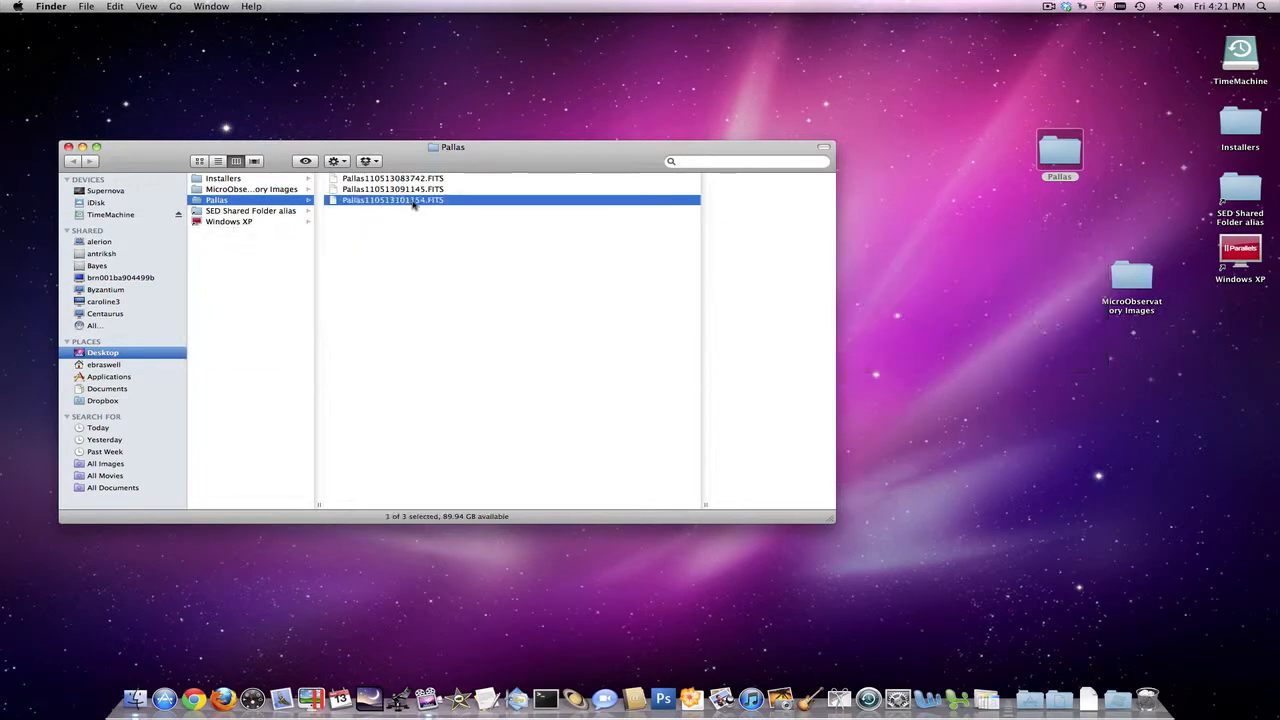
double_click(412, 201)
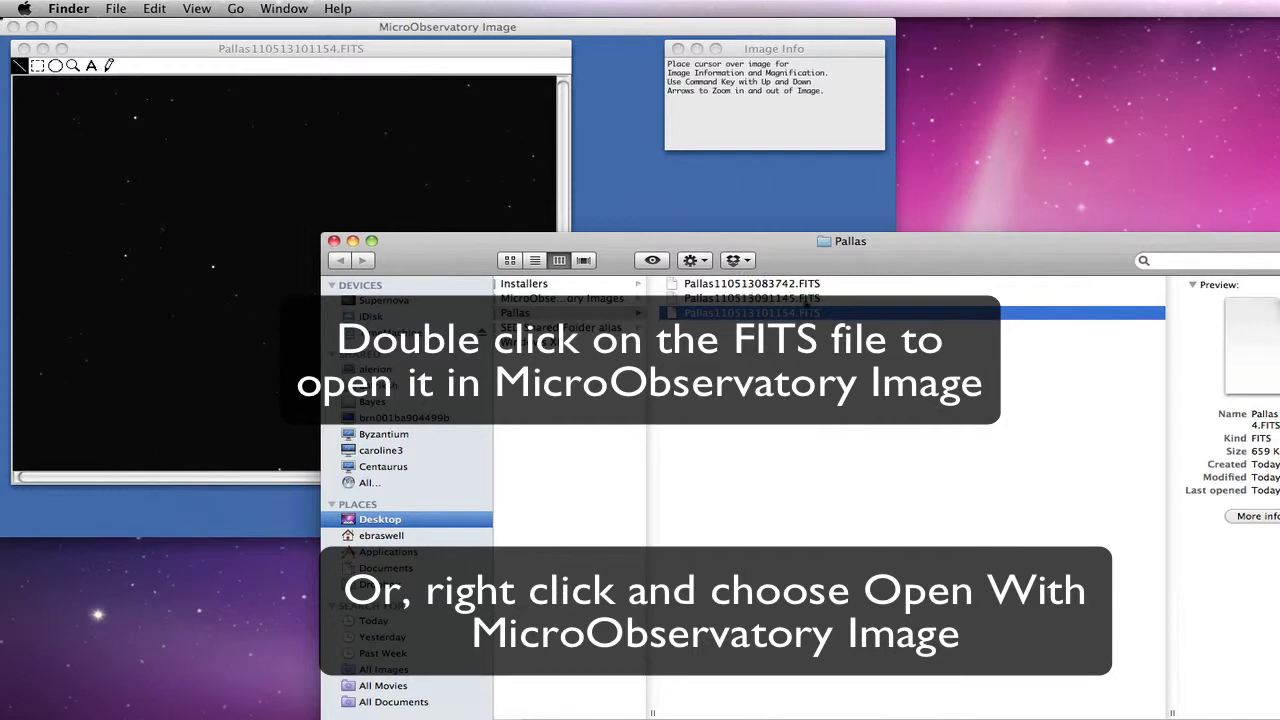
double_click(749, 300)
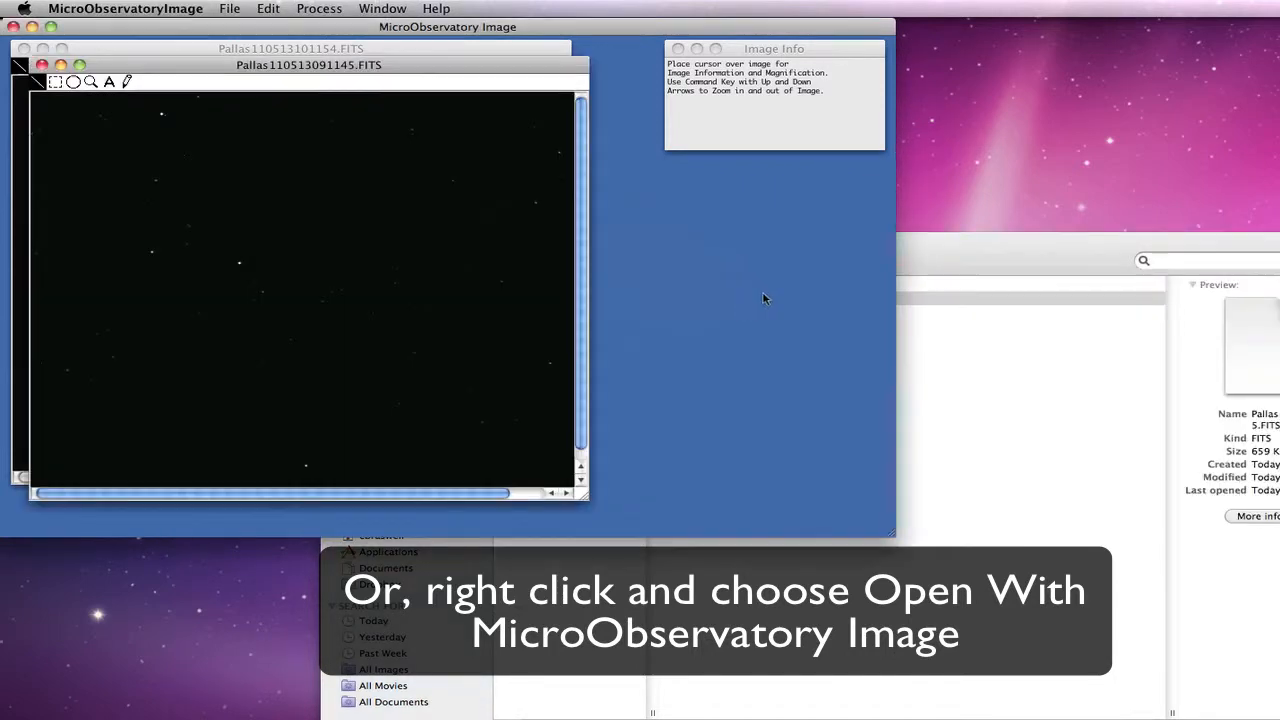
click(945, 262)
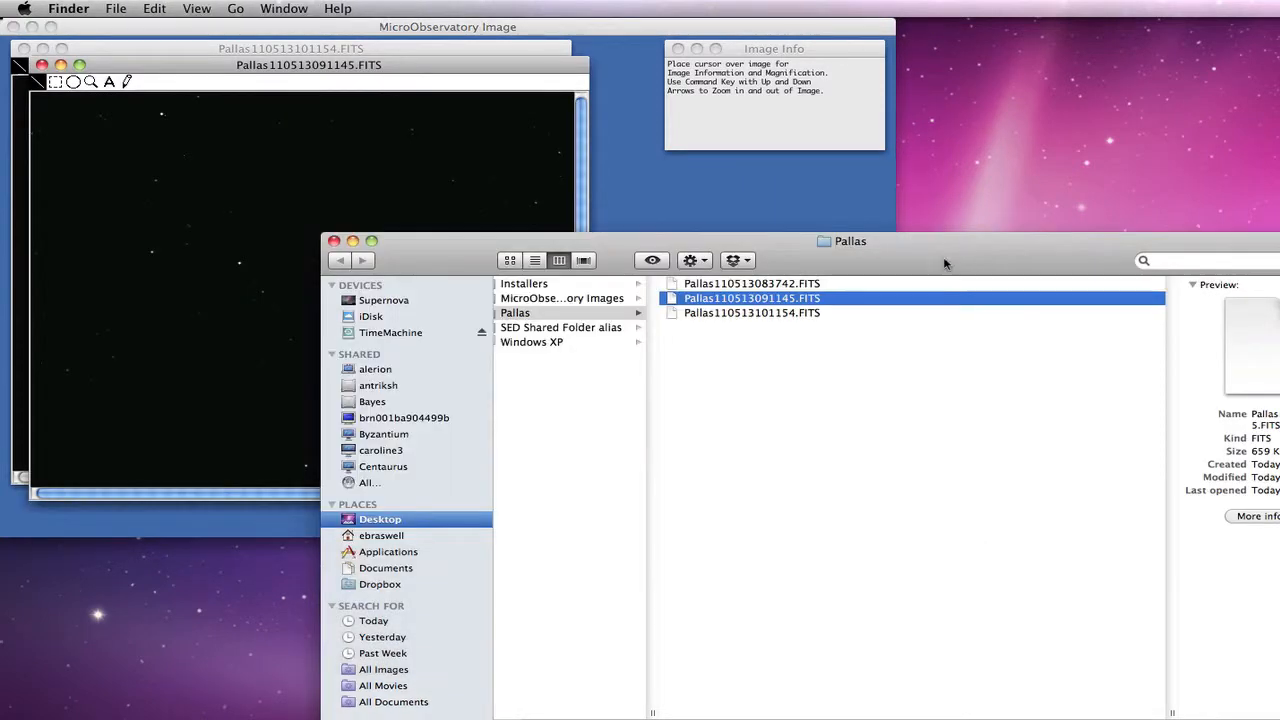
double_click(759, 285)
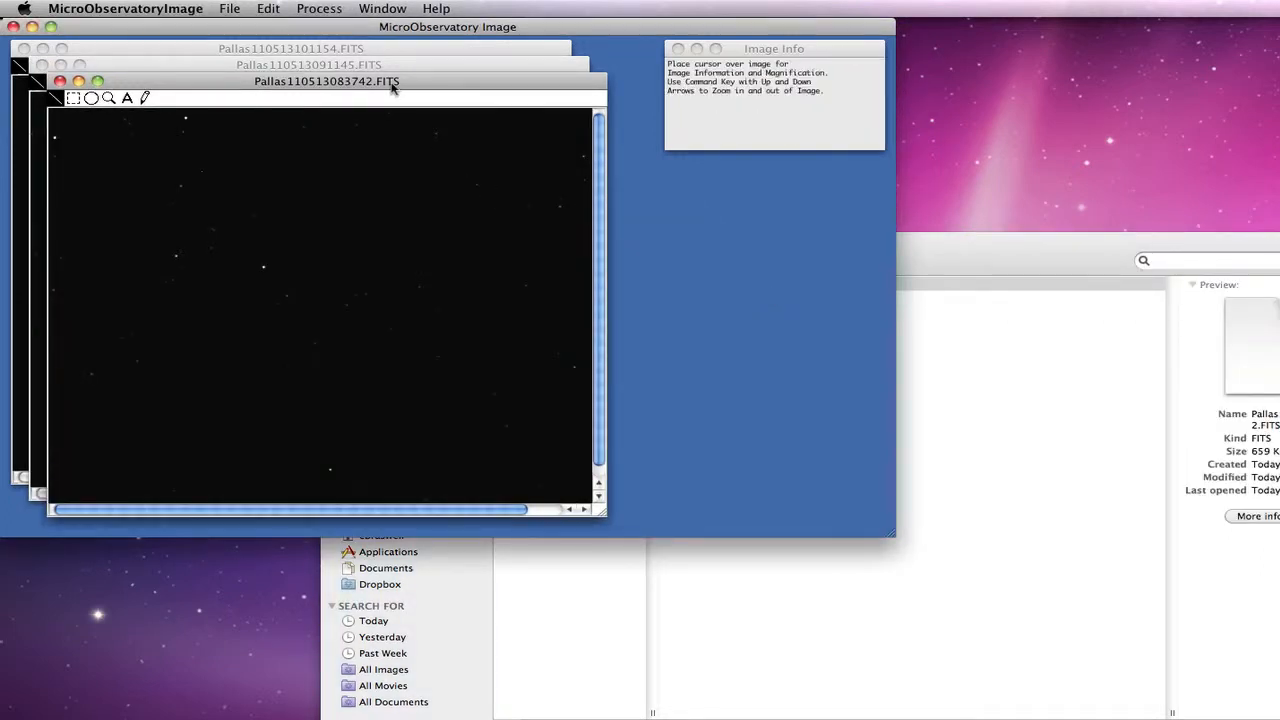
Bring Pallas110513101154.FITS to the front and apply the automatic brightness range with Adjust Image.
click(303, 50)
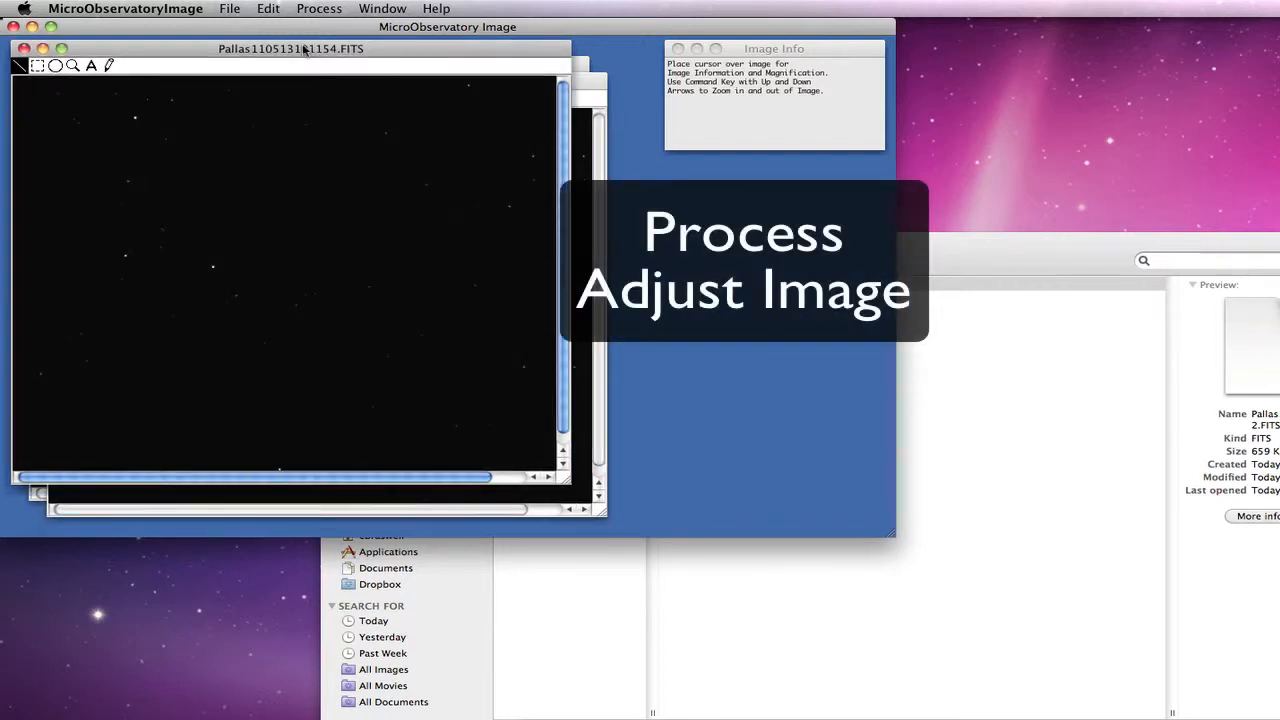
click(320, 11)
click(330, 26)
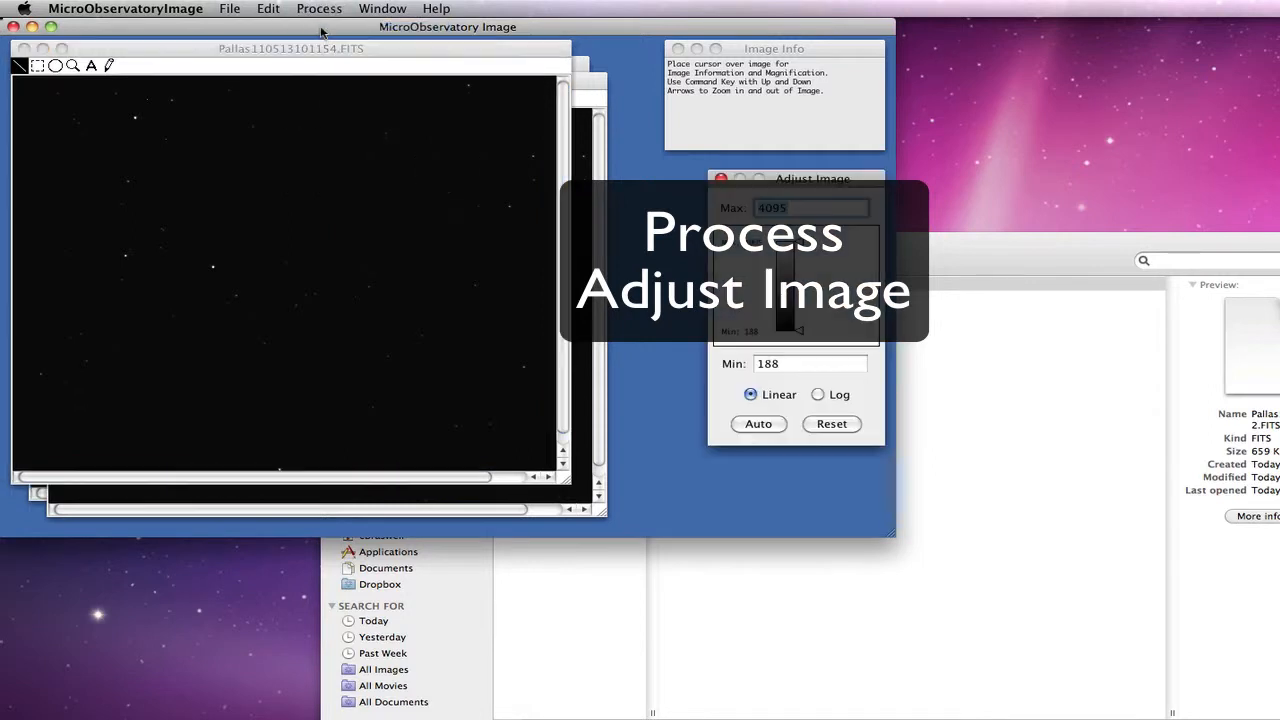
click(770, 425)
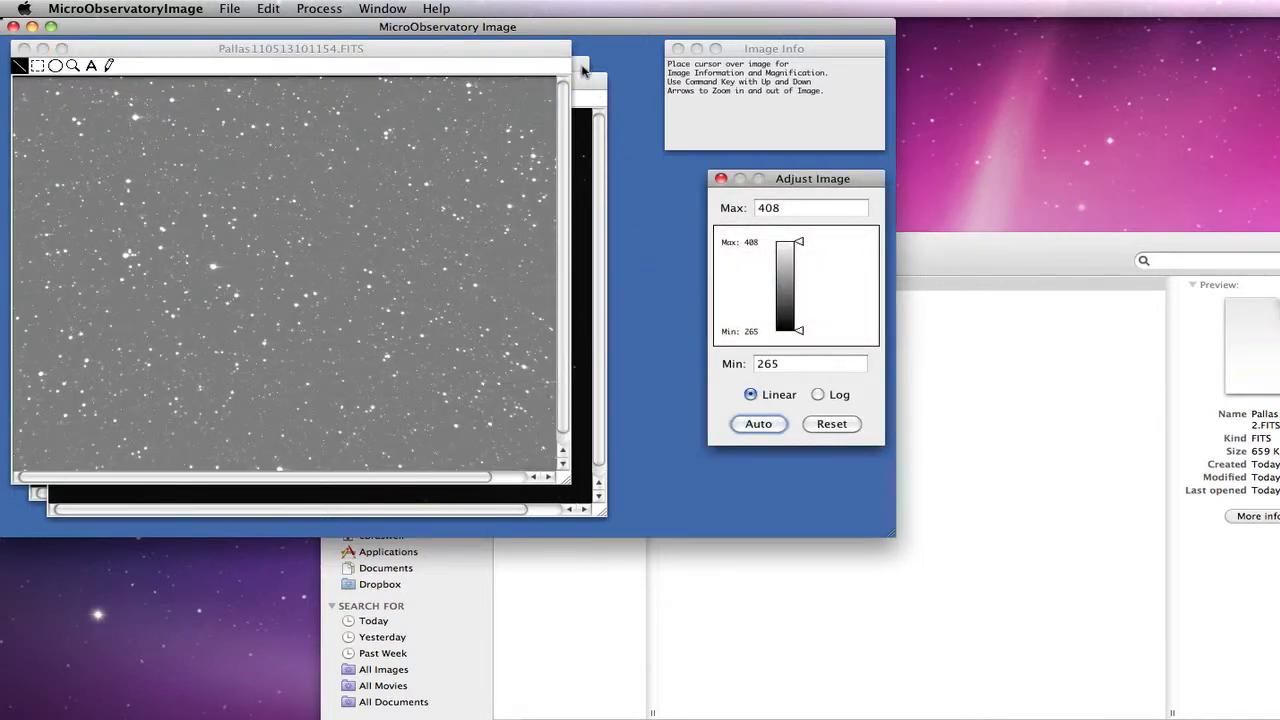
Auto-adjust Pallas110513091145.FITS and Pallas110513083742.FITS in that order, keeping the earliest frame on top.
click(583, 70)
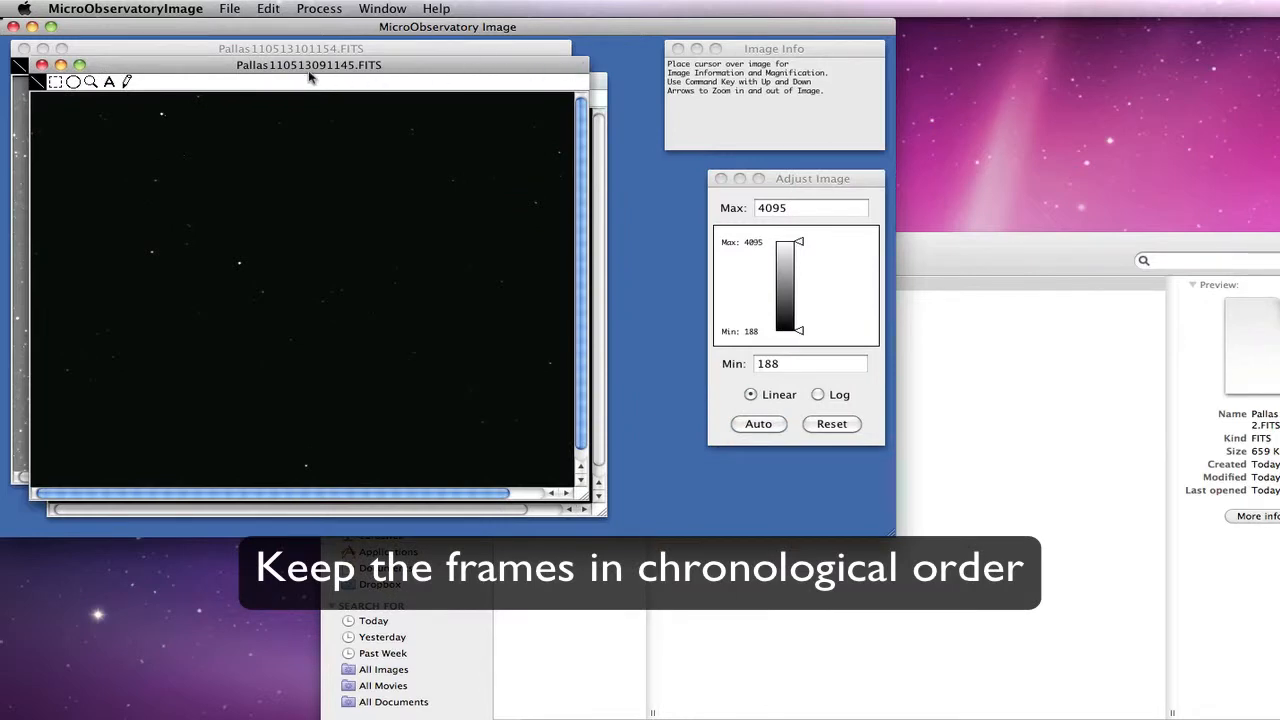
click(760, 424)
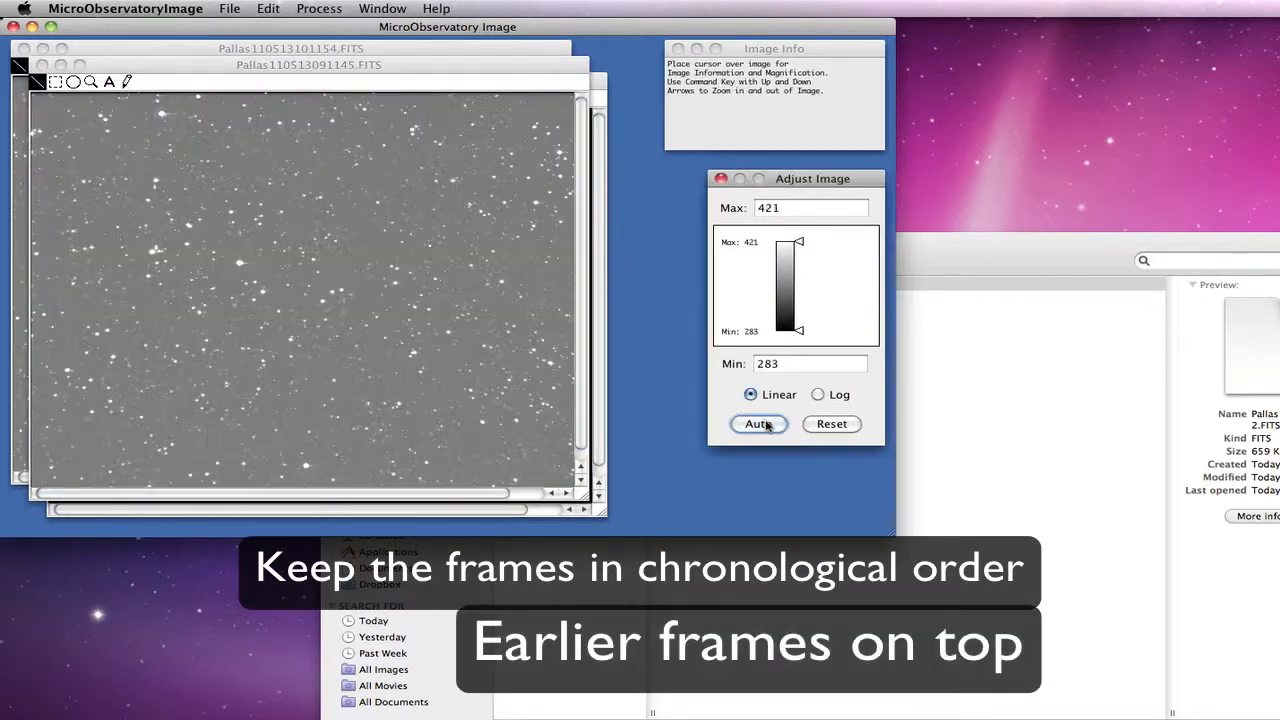
click(602, 84)
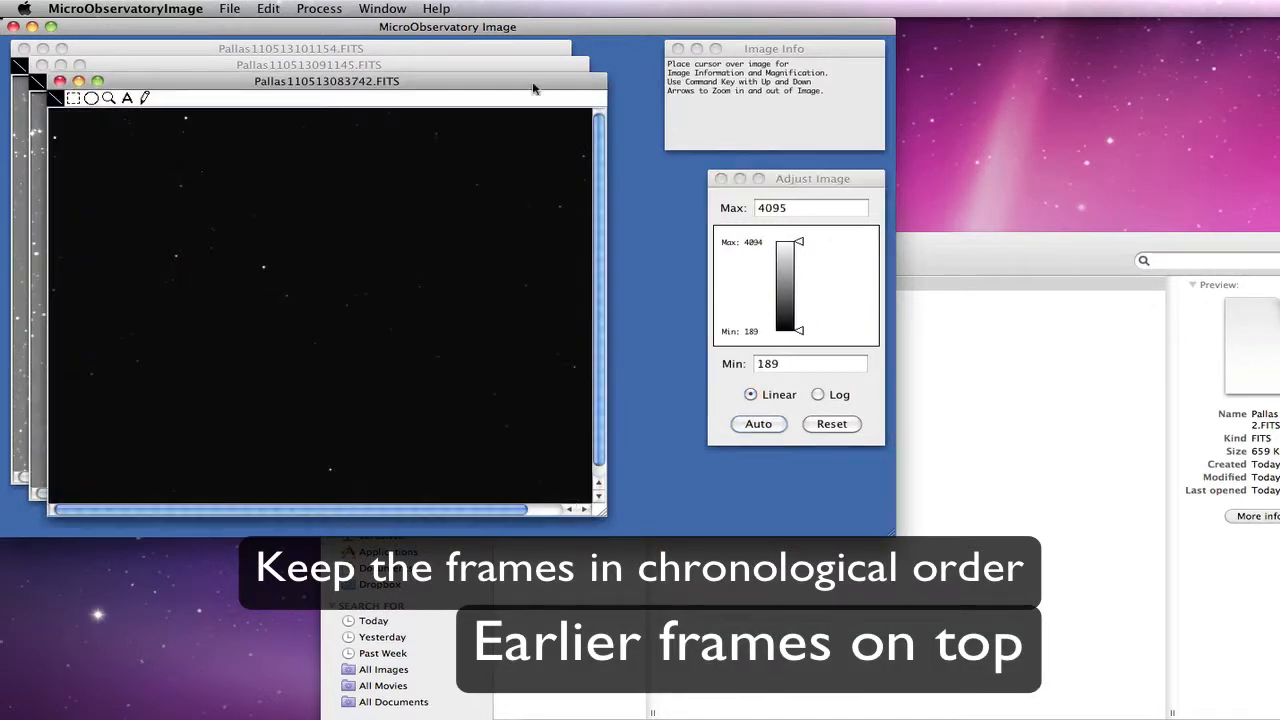
click(762, 425)
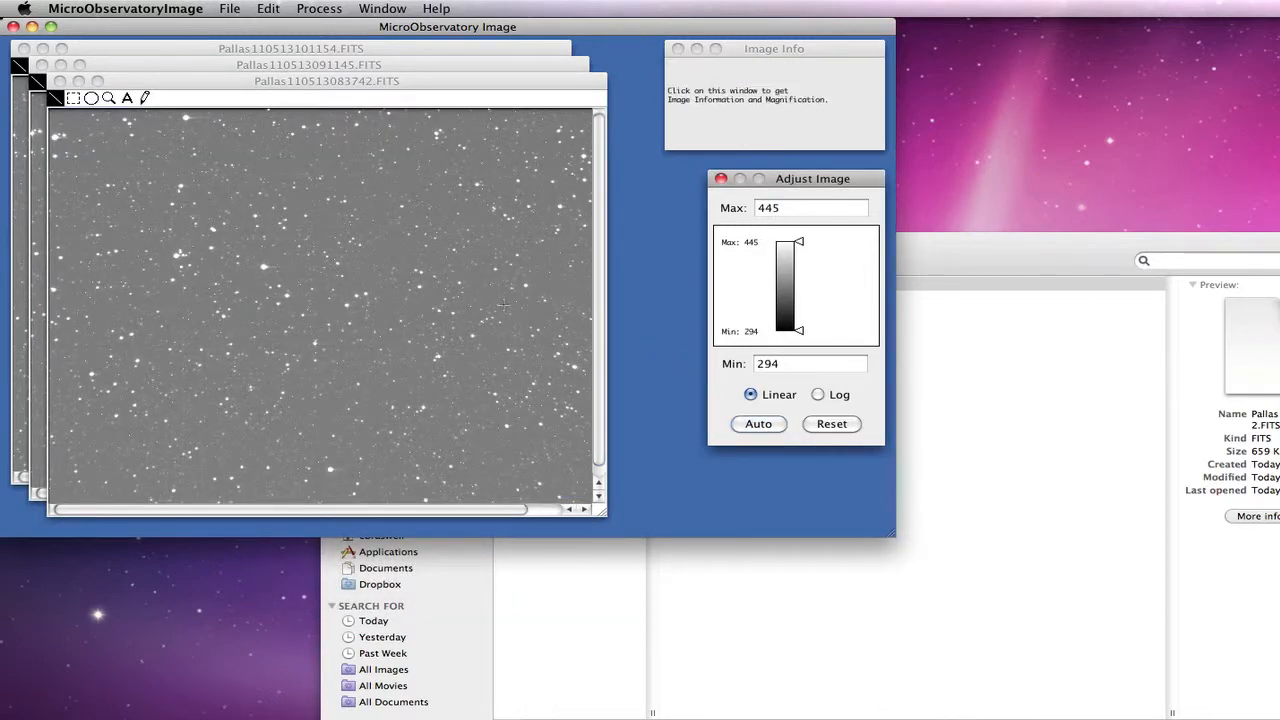
Convert the three open Pallas images into a single stack.
click(316, 9)
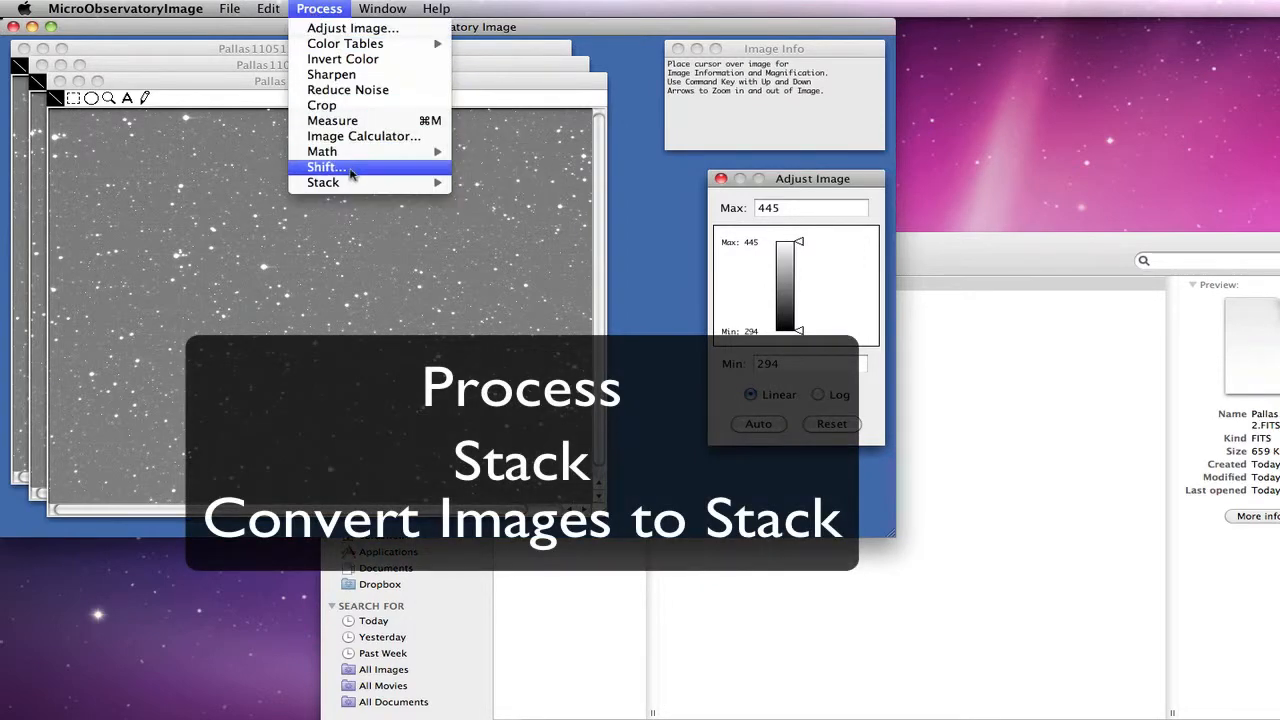
mouse_move(357, 187)
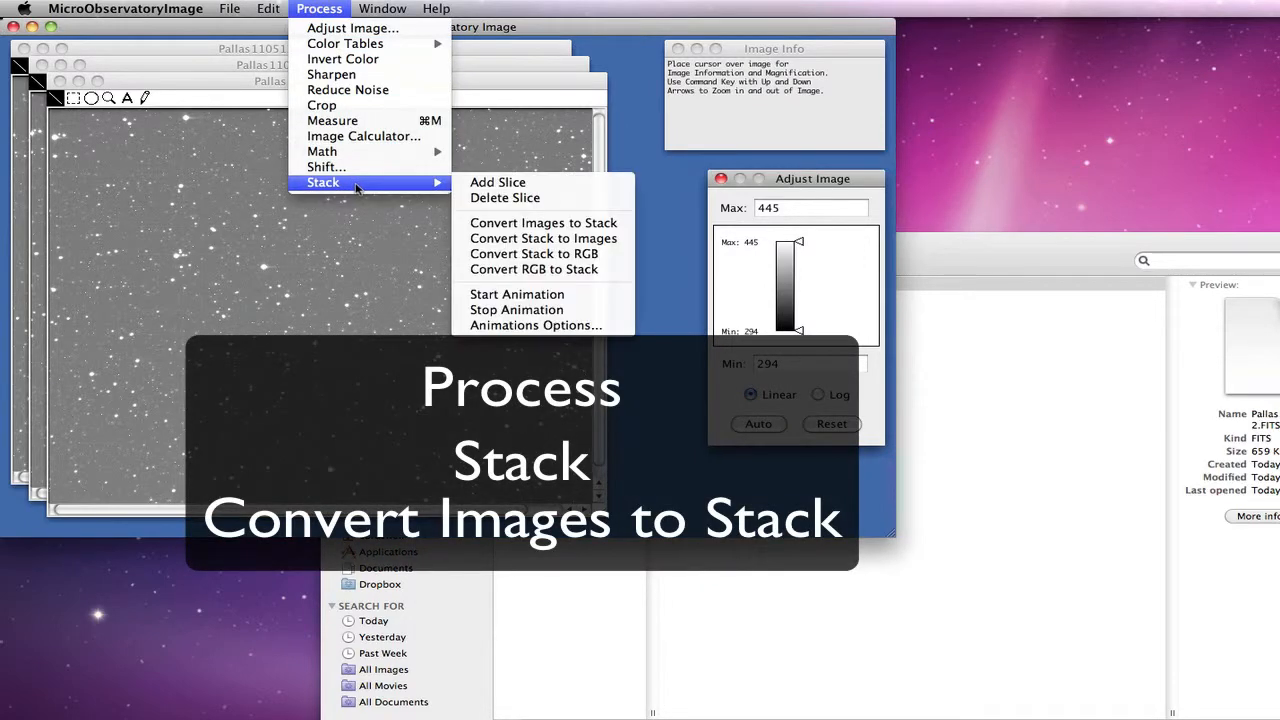
click(510, 225)
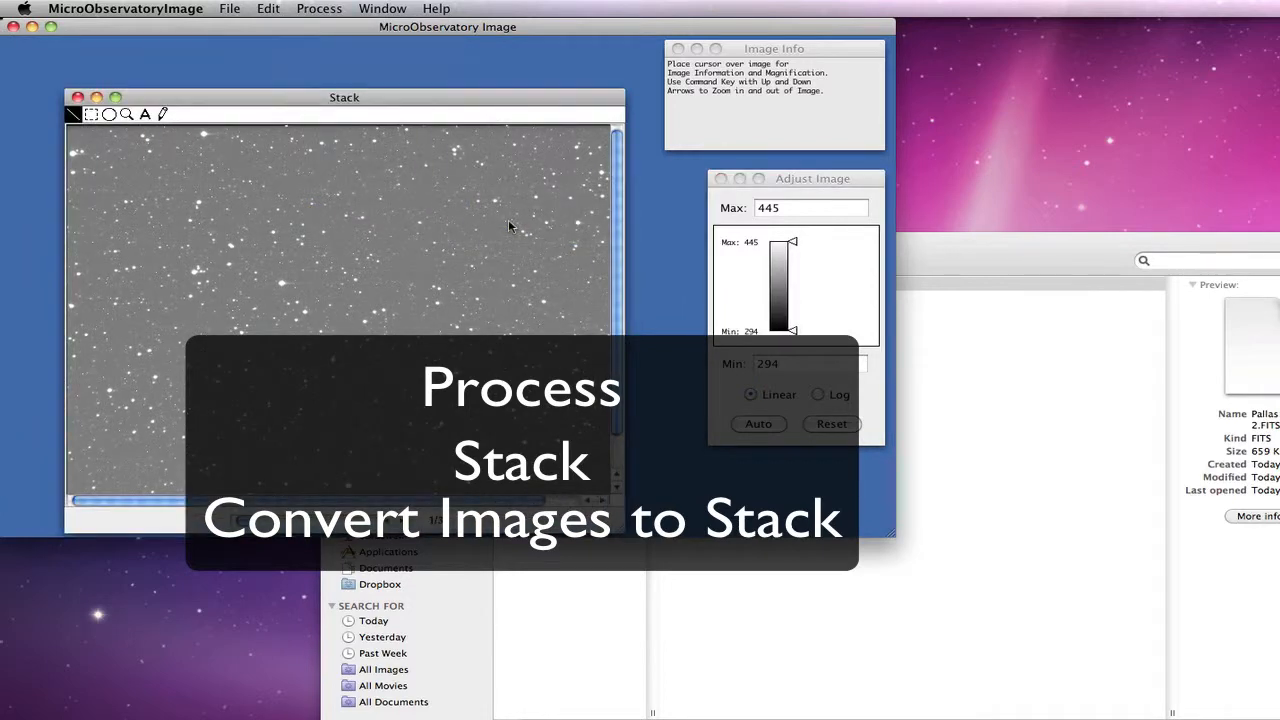
In Shift Image, set Pallas110513083742.FITS as the background and align the stars of foreground Pallas110513091145.FITS with it.
drag(372, 97, 351, 62)
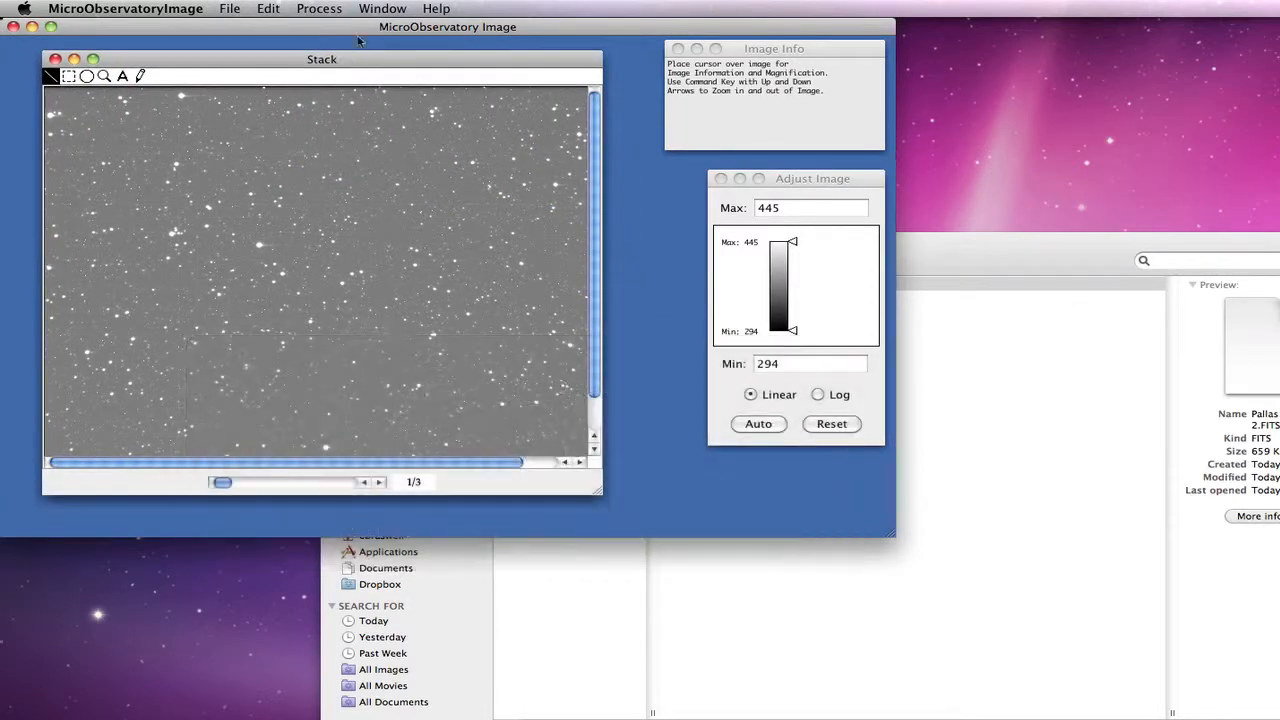
click(335, 10)
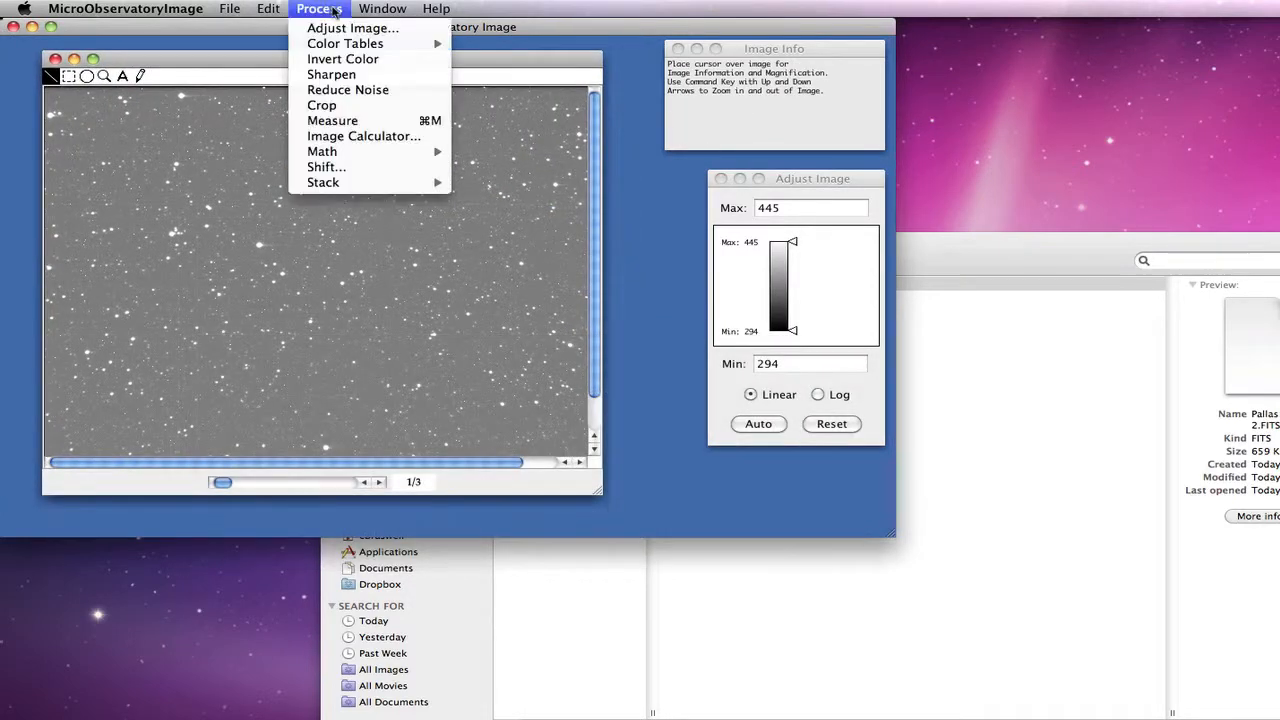
click(363, 168)
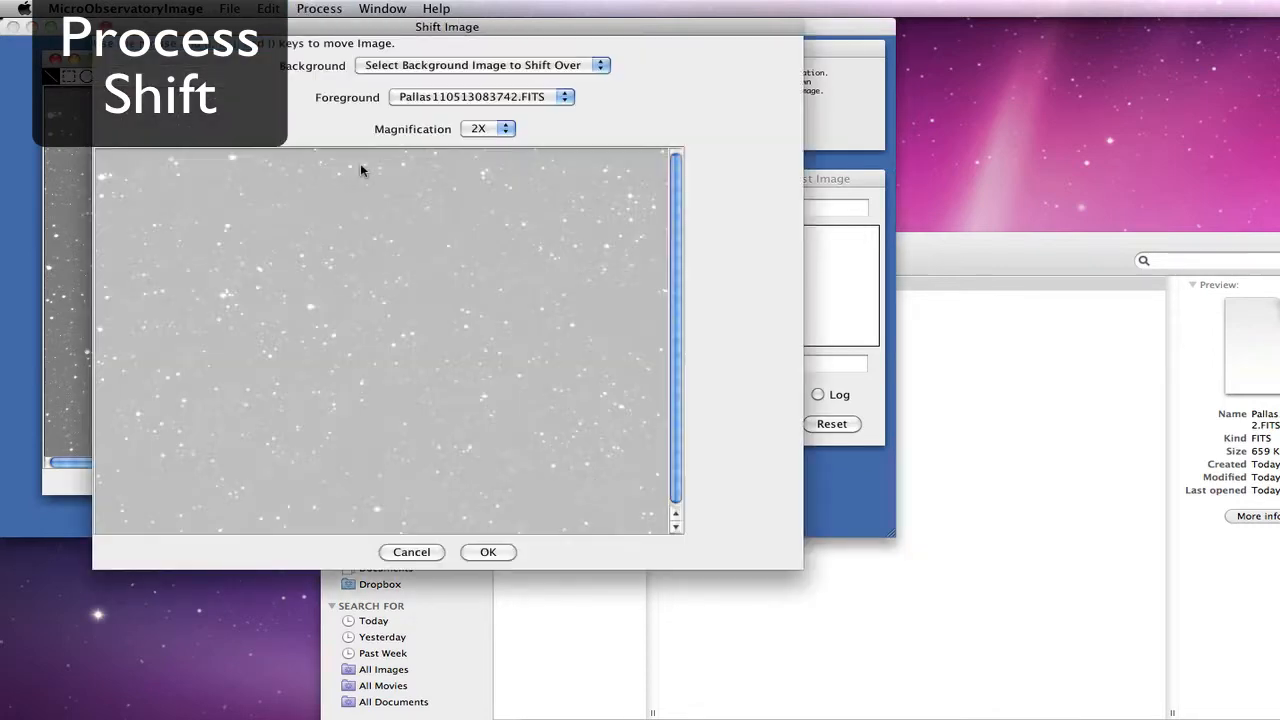
click(481, 65)
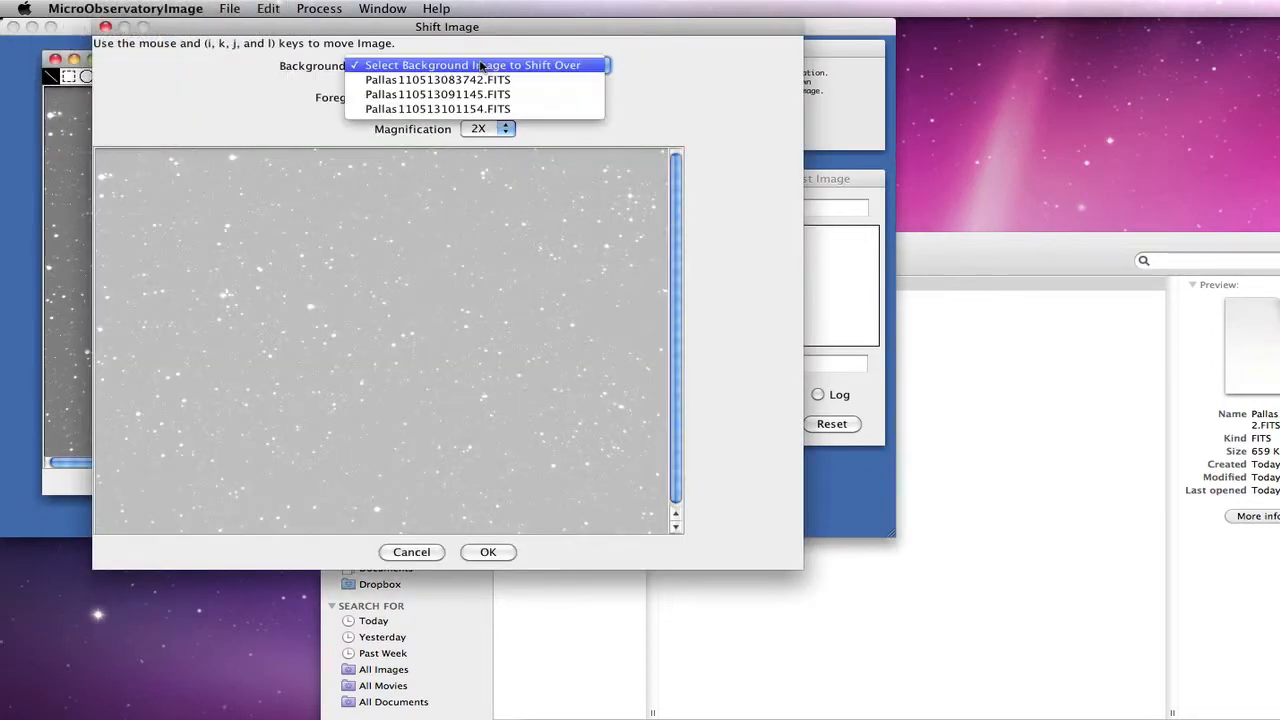
click(517, 82)
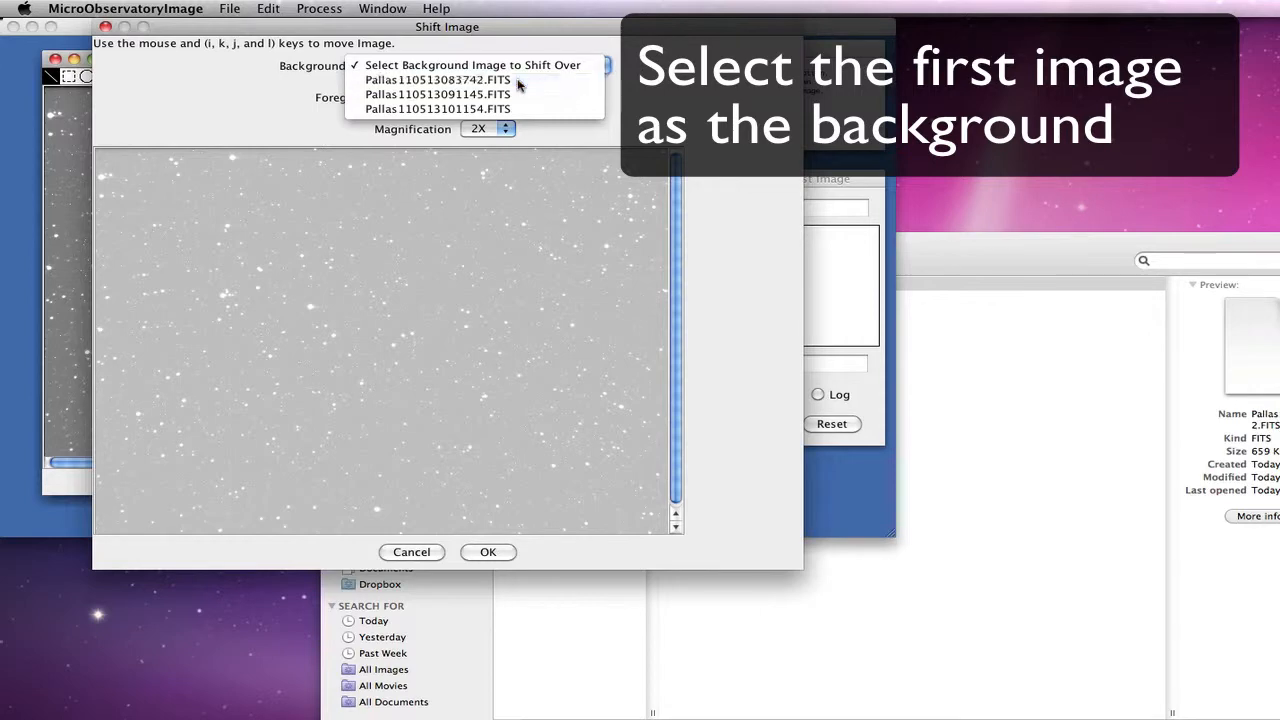
click(508, 97)
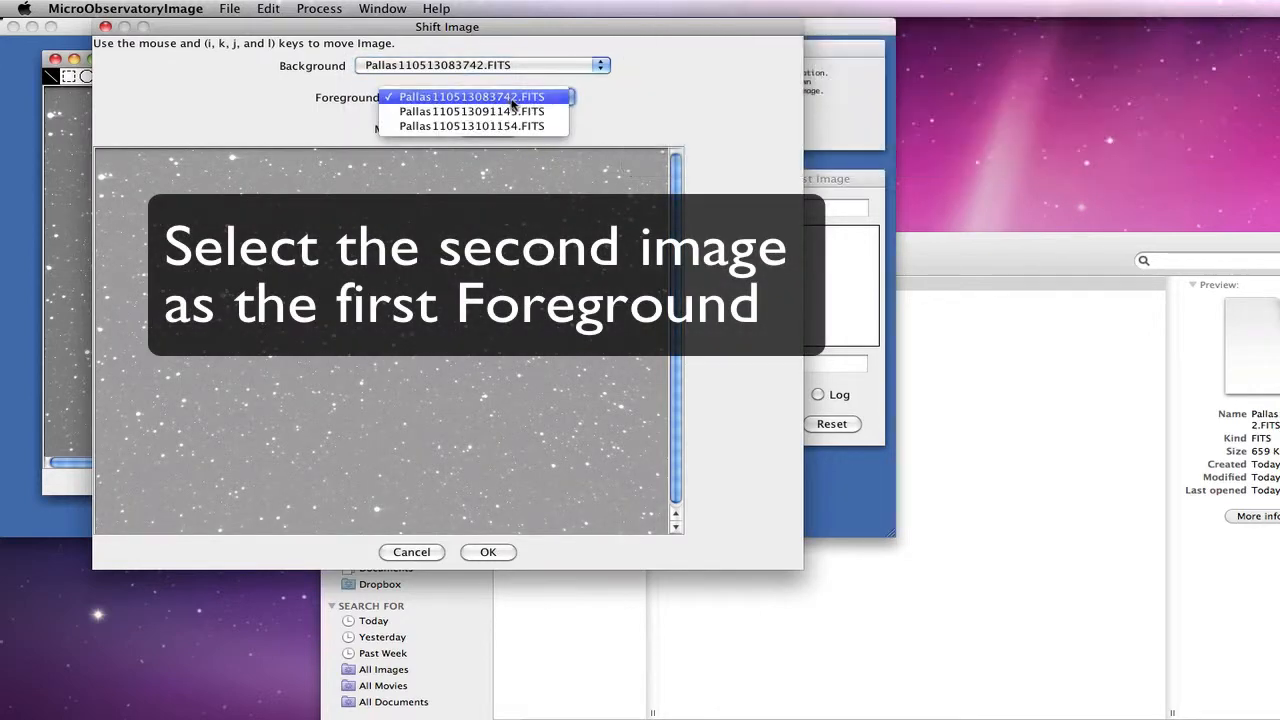
click(513, 113)
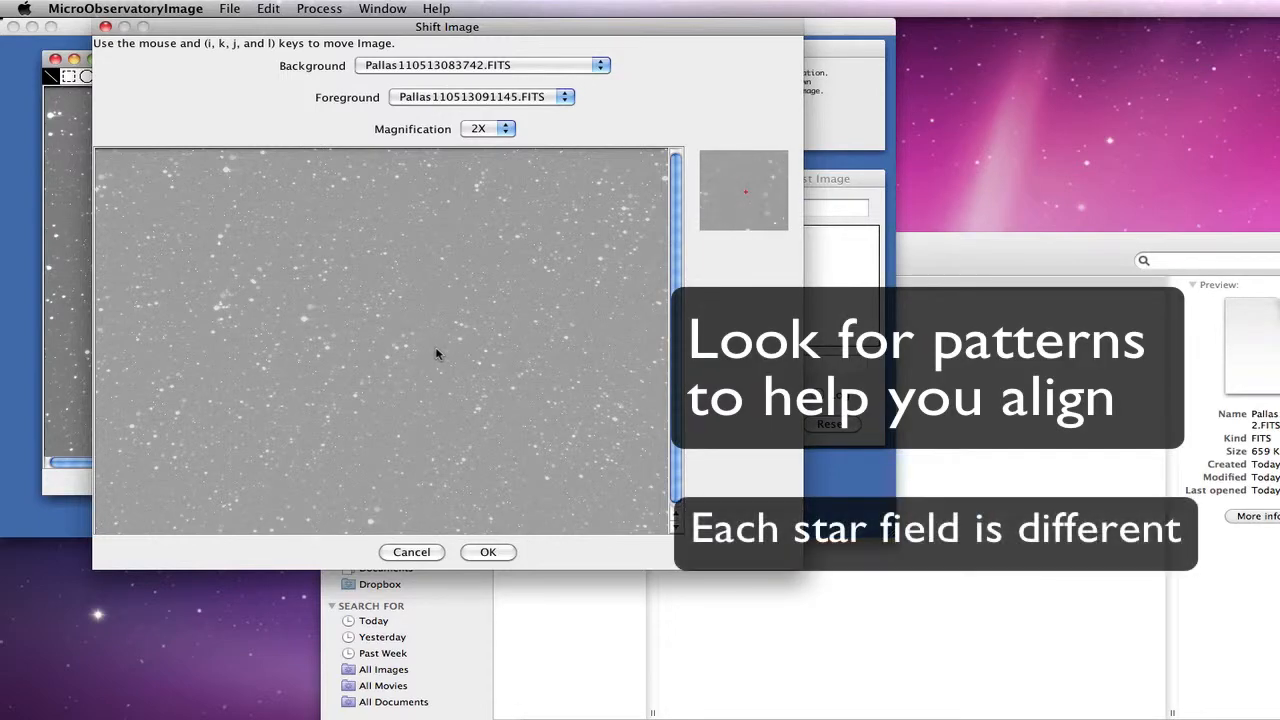
drag(436, 353, 440, 337)
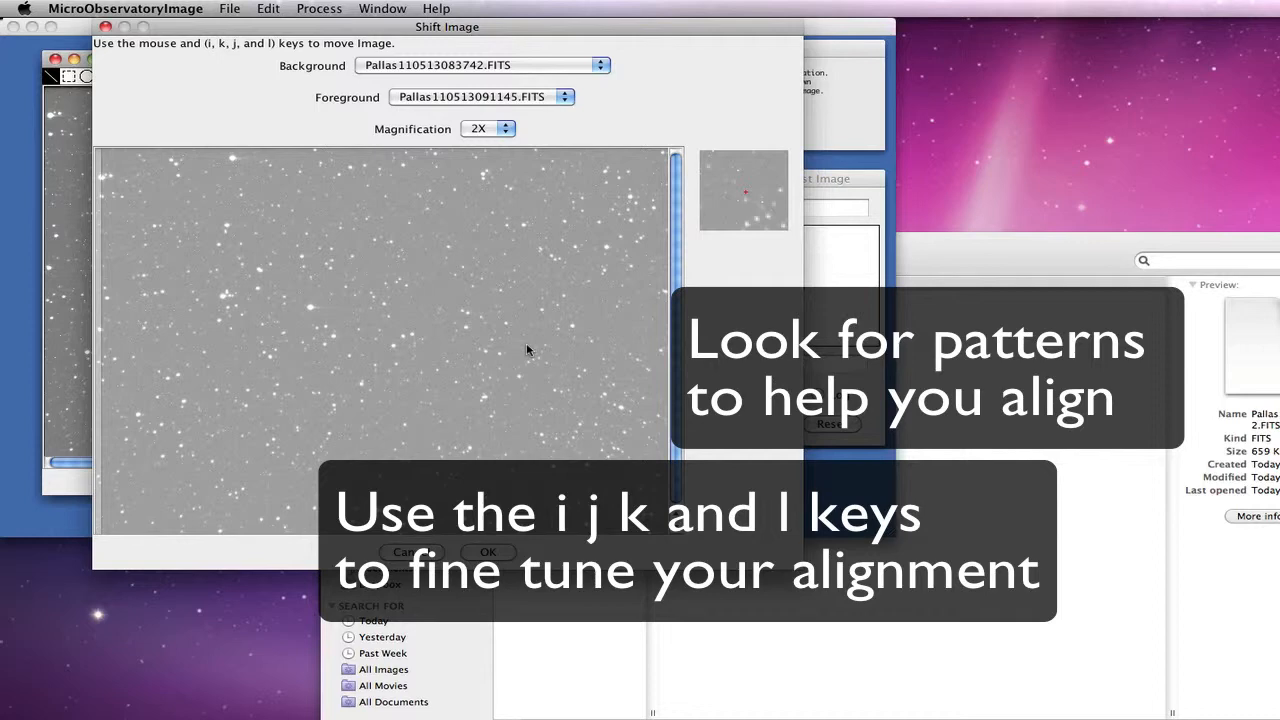
Choose Pallas110513101154.FITS as the foreground, align its stars with the background frame, and apply the shifts.
click(490, 97)
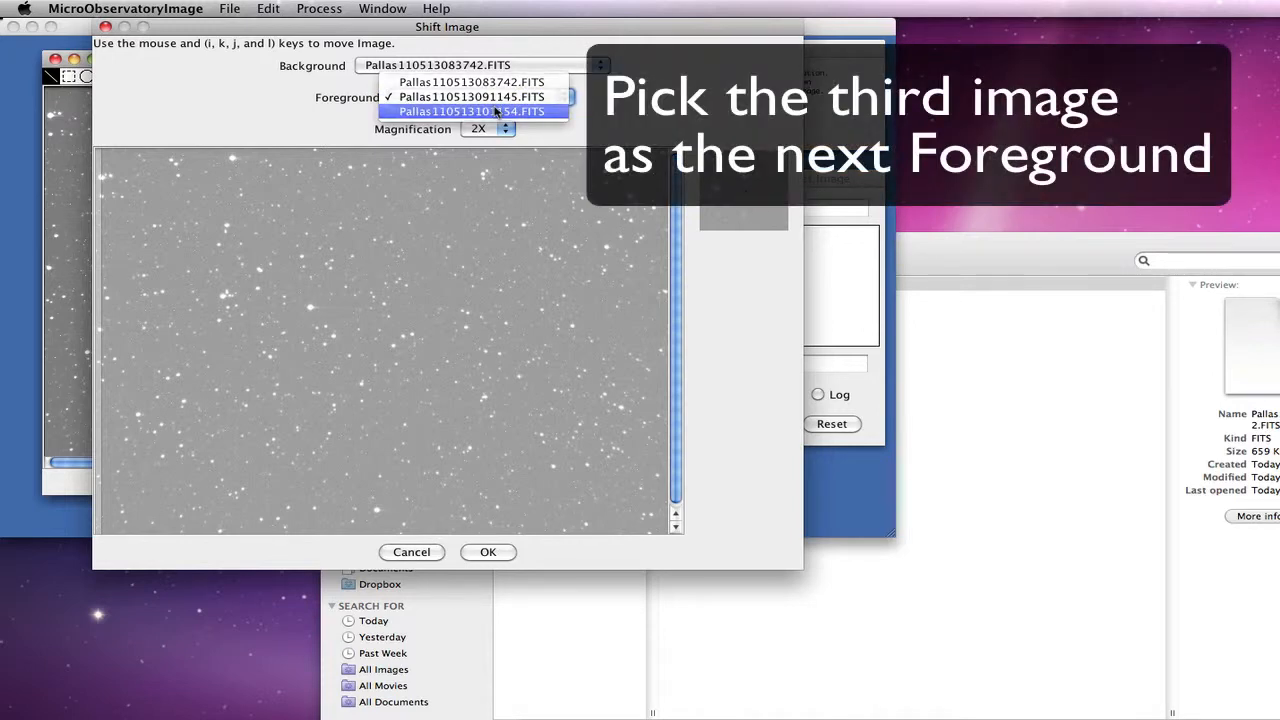
click(496, 111)
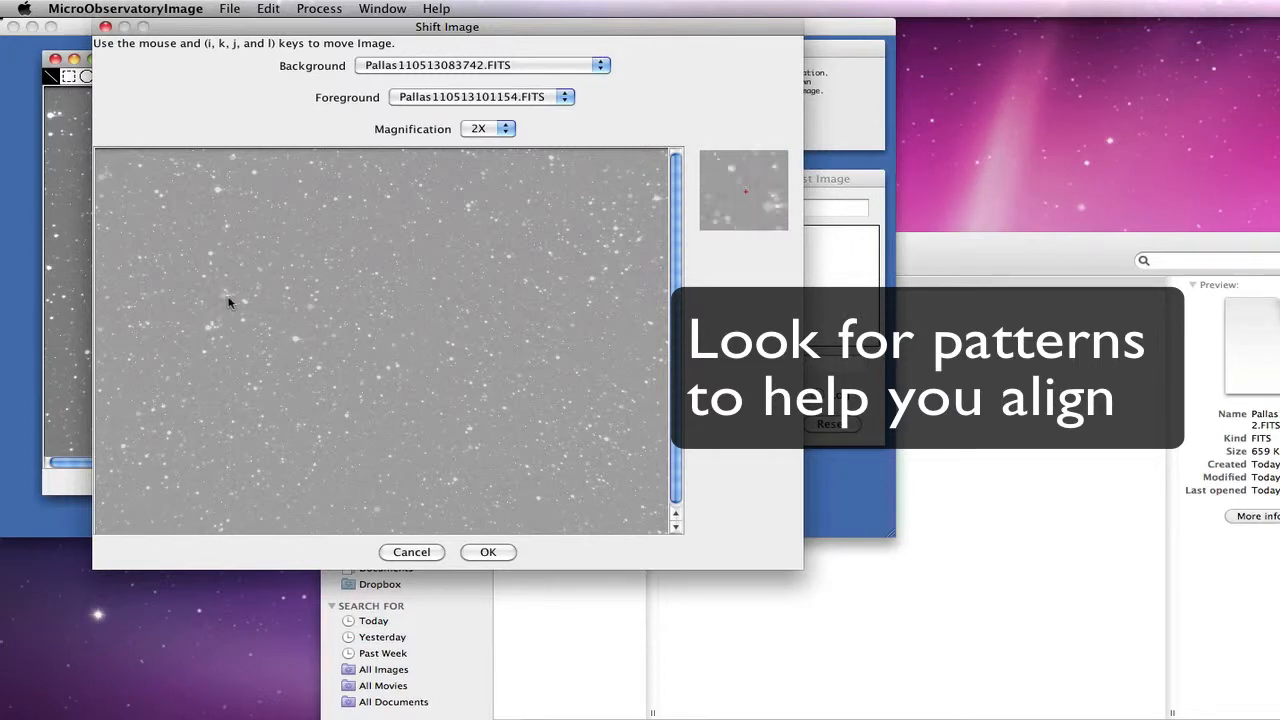
drag(435, 373, 450, 348)
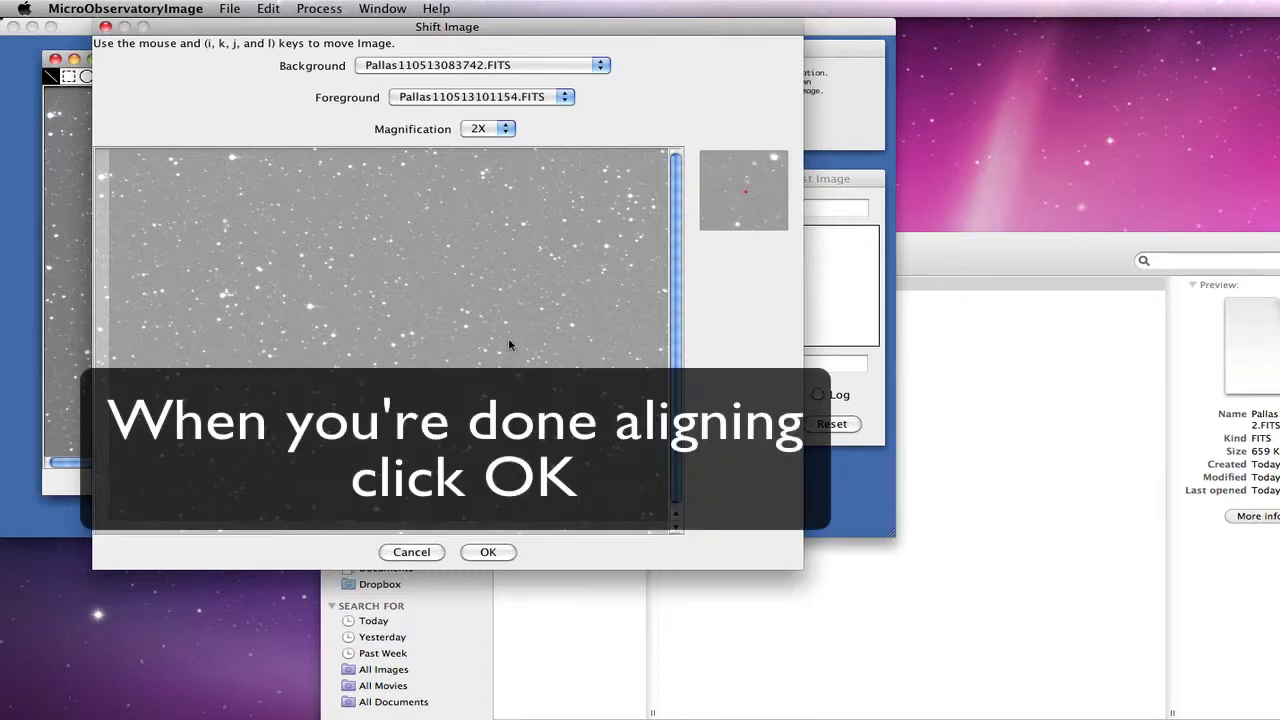
click(489, 553)
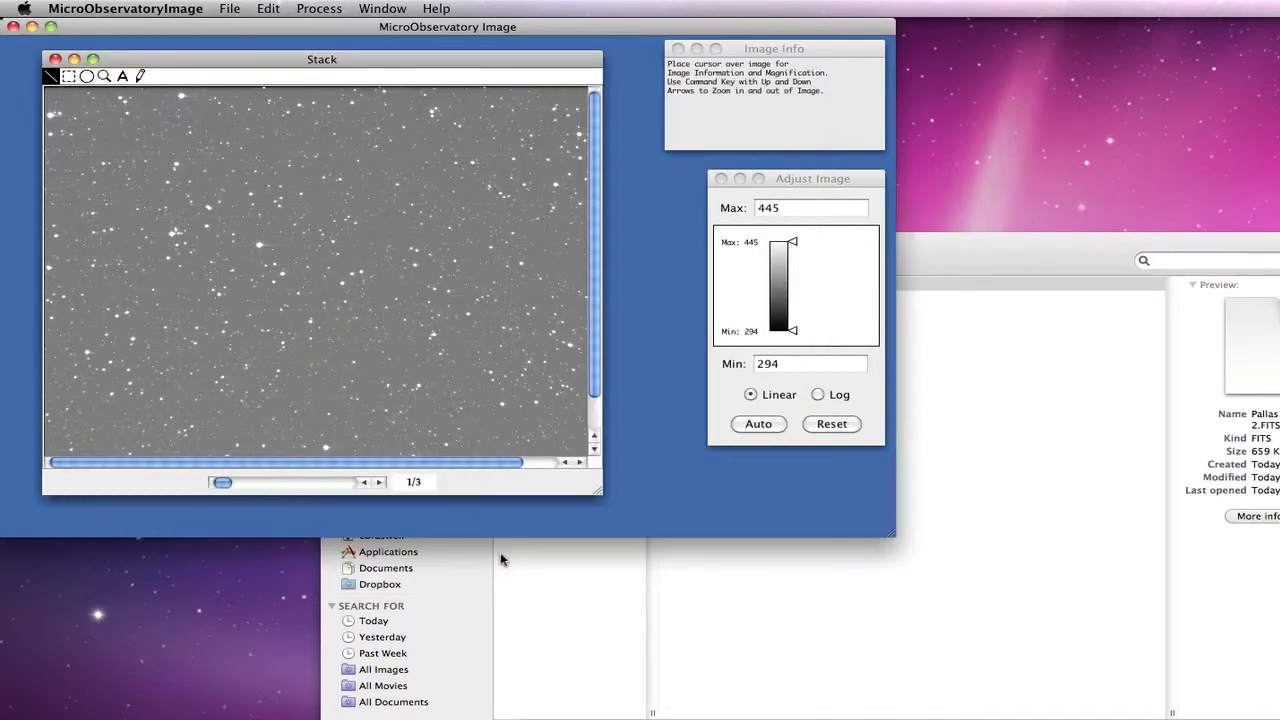
Step back and forth through the three aligned stack frames, looking for the star-like object that moves.
click(380, 483)
click(380, 483)
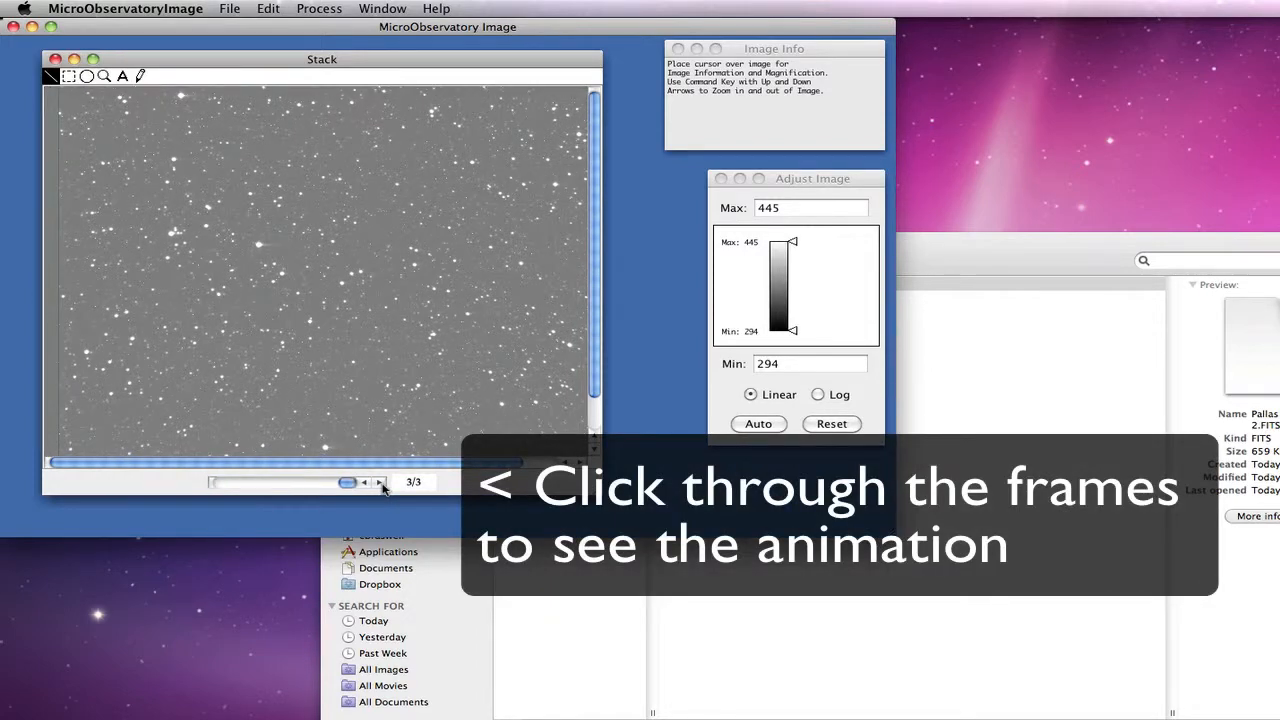
click(379, 483)
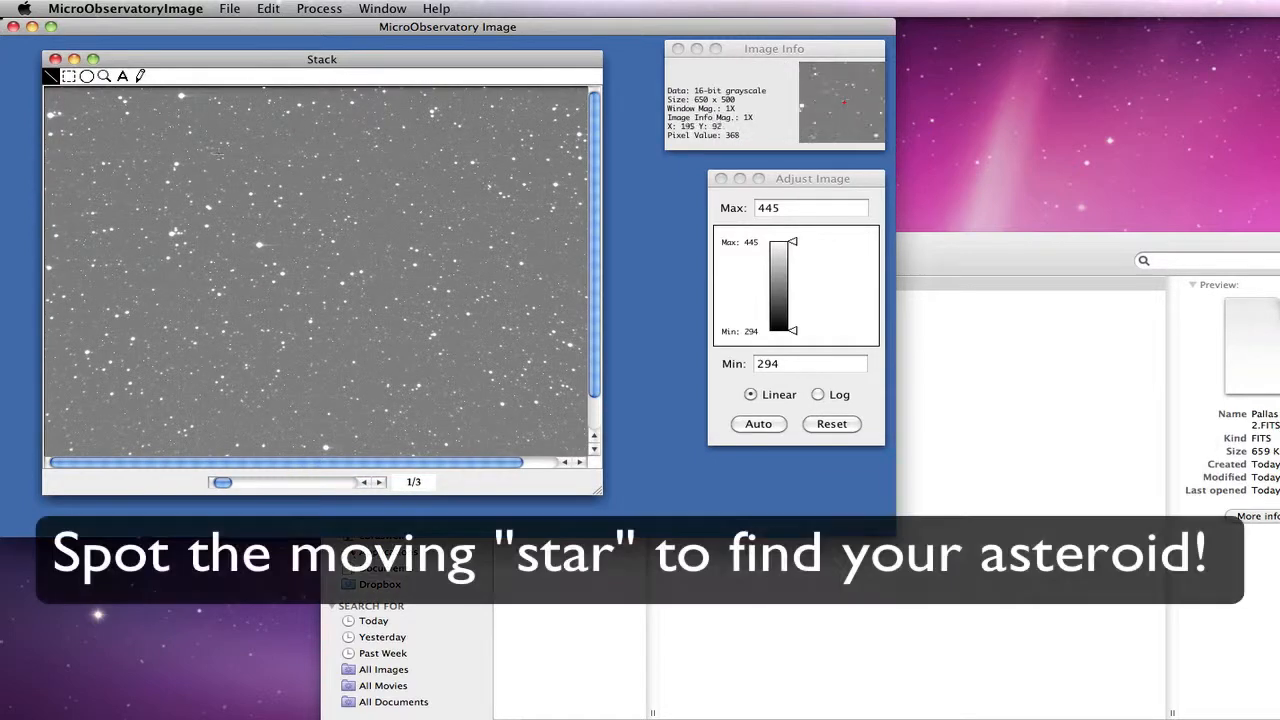
click(380, 483)
click(380, 483)
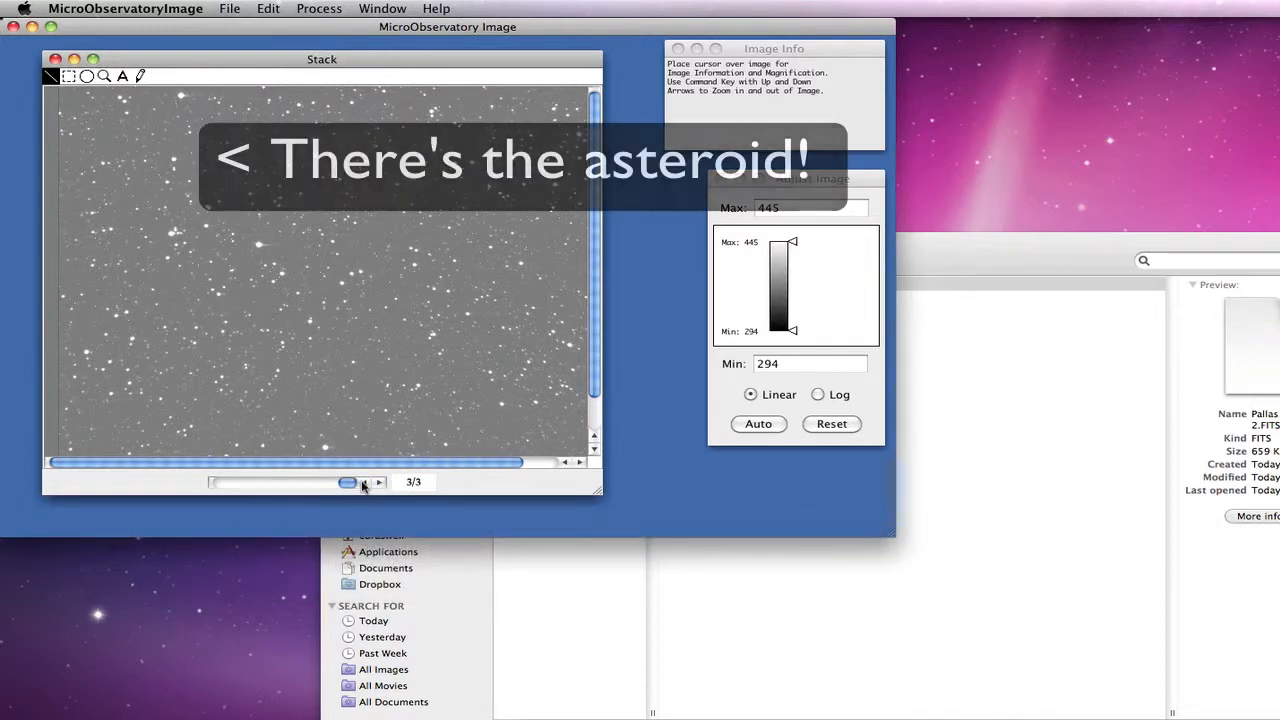
click(363, 483)
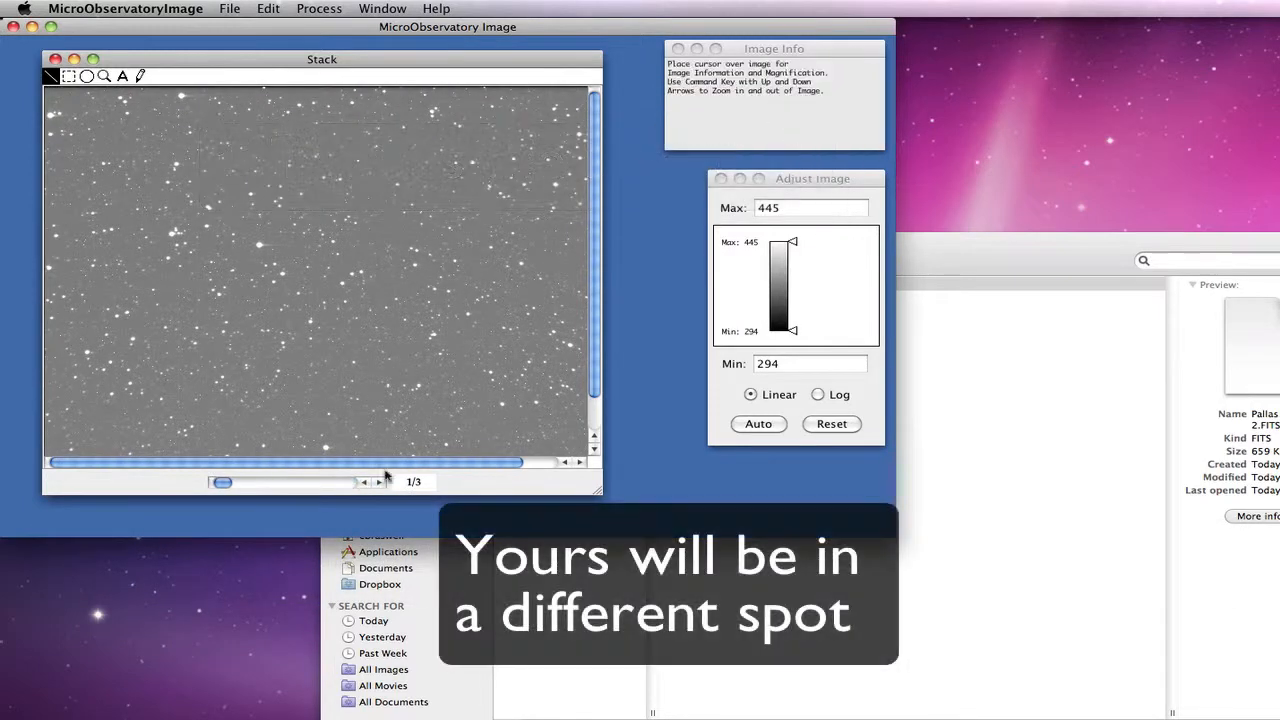
click(380, 482)
click(380, 482)
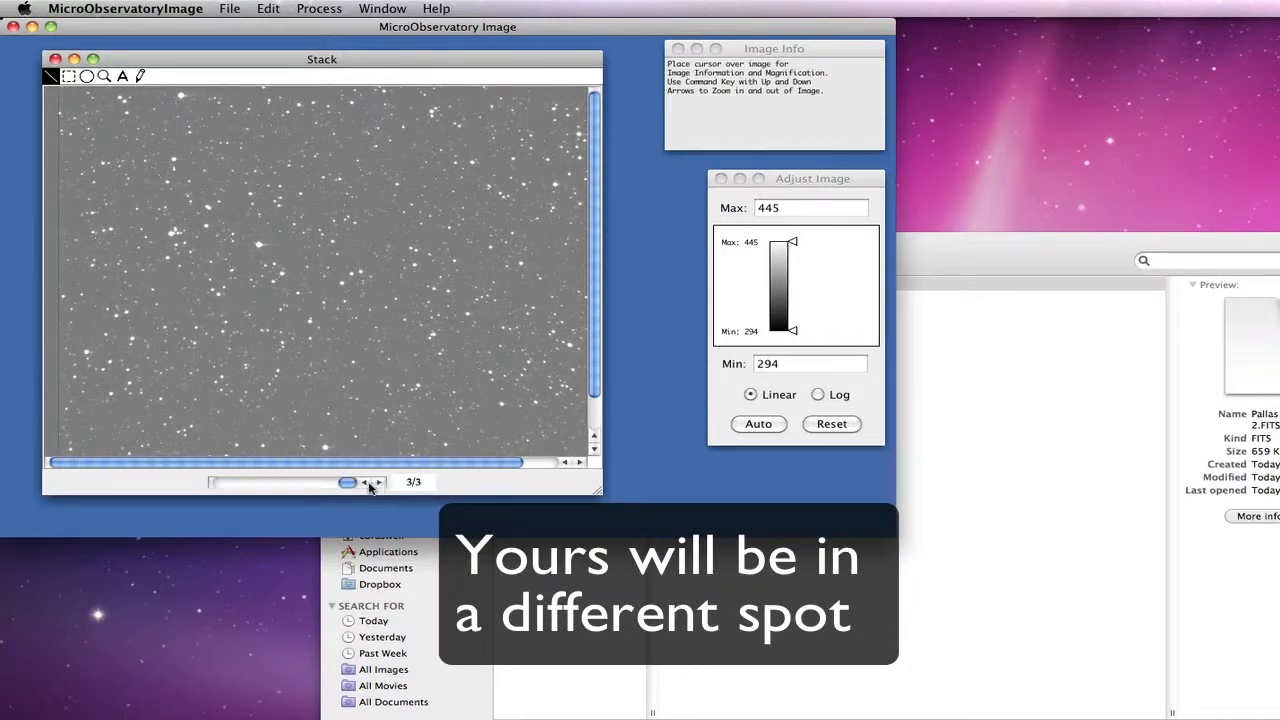
click(364, 482)
click(364, 482)
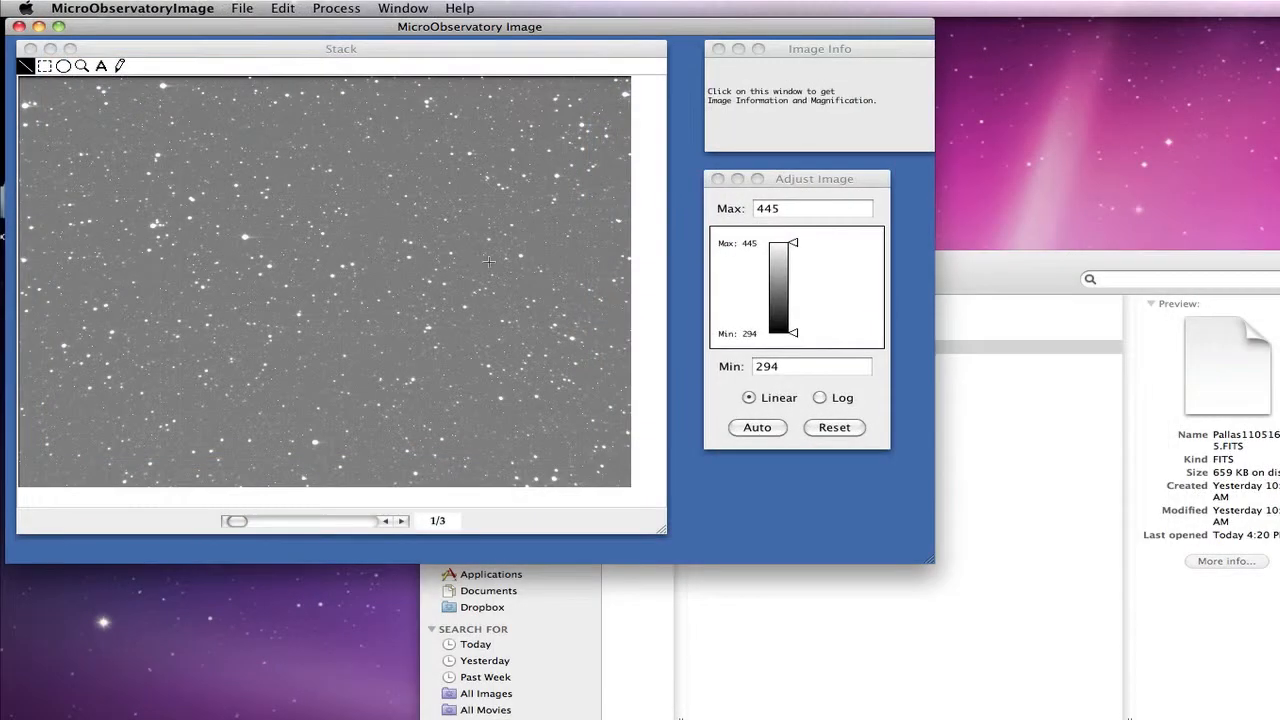
Play the stack as an animation to watch the asteroid's motion, and stop it after viewing.
click(326, 10)
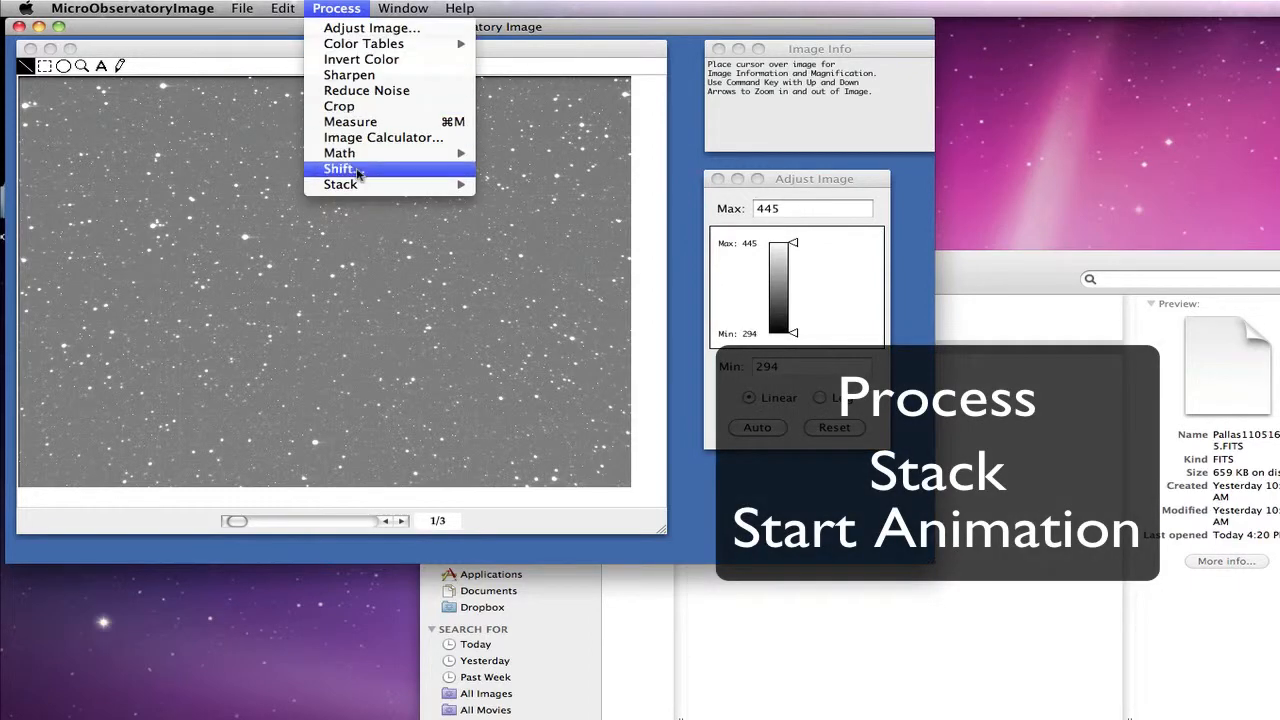
mouse_move(361, 190)
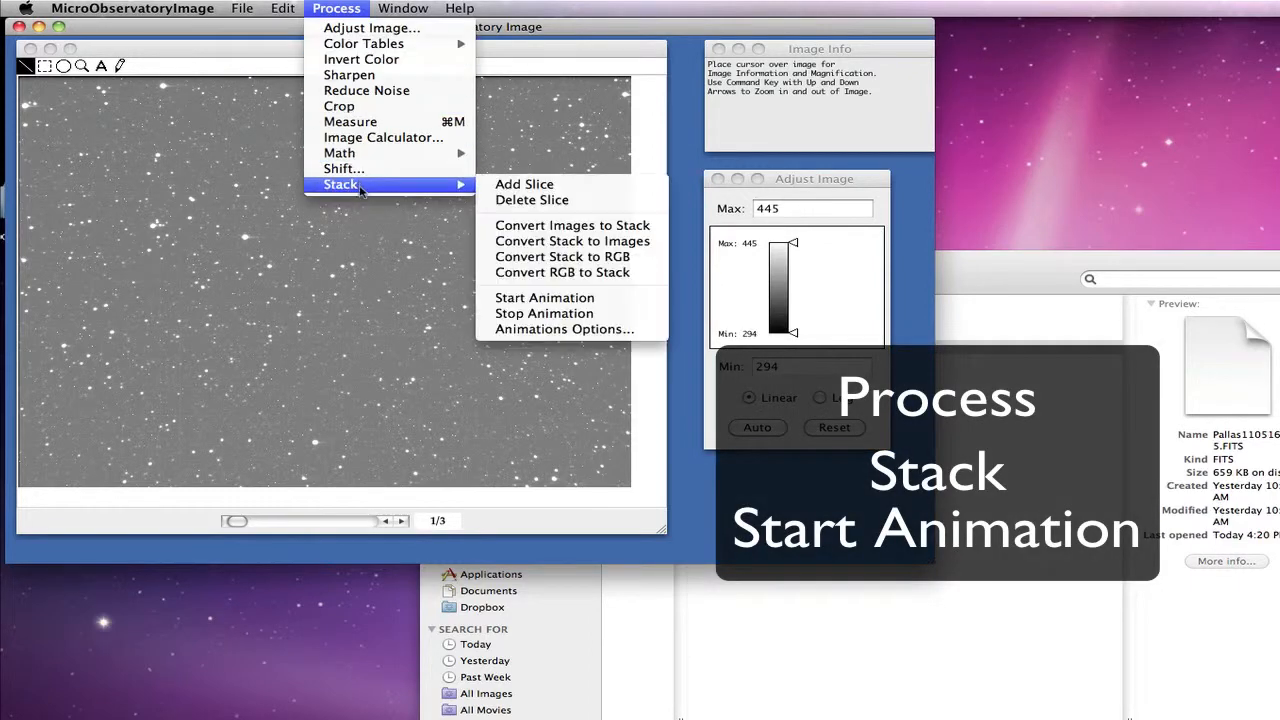
click(569, 298)
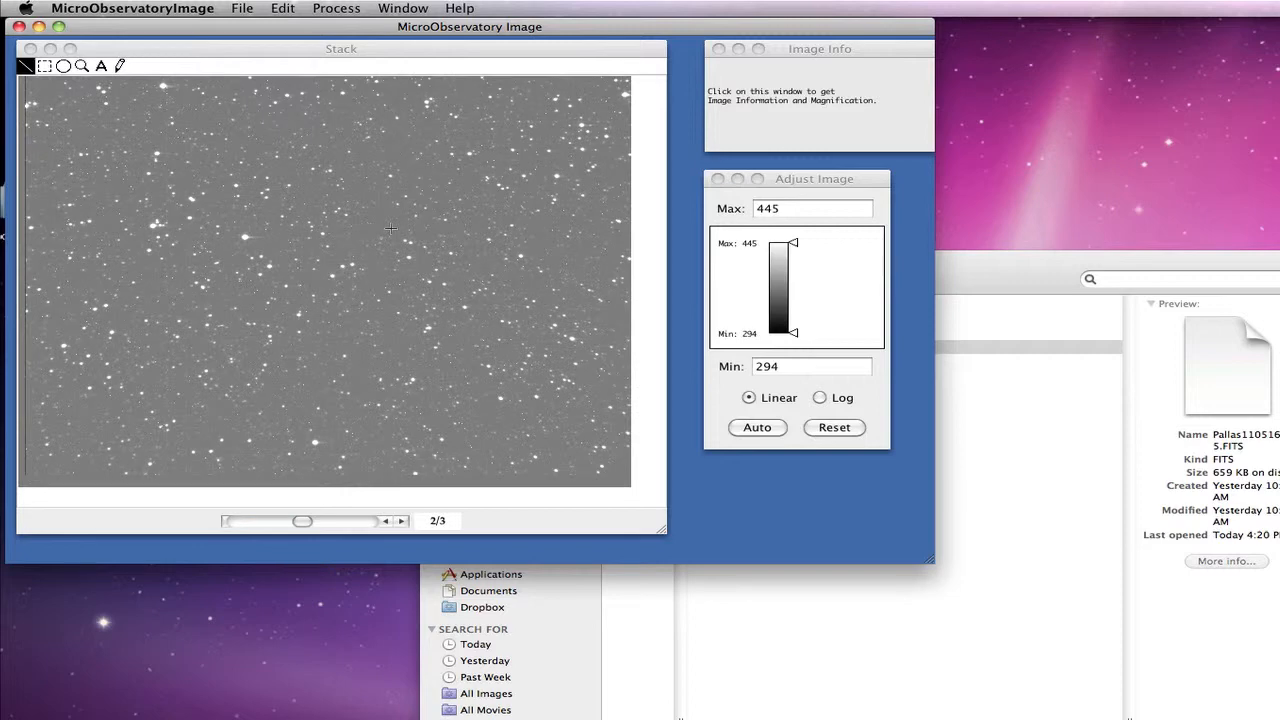
click(337, 8)
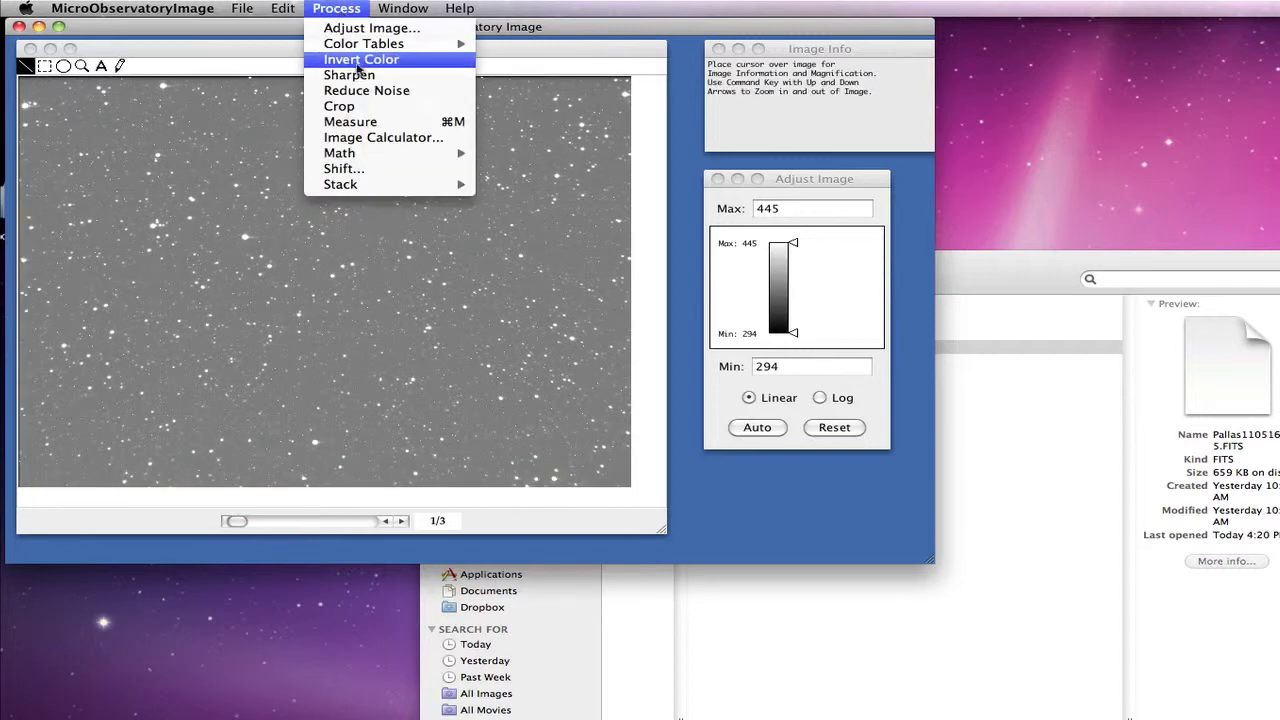
mouse_move(400, 184)
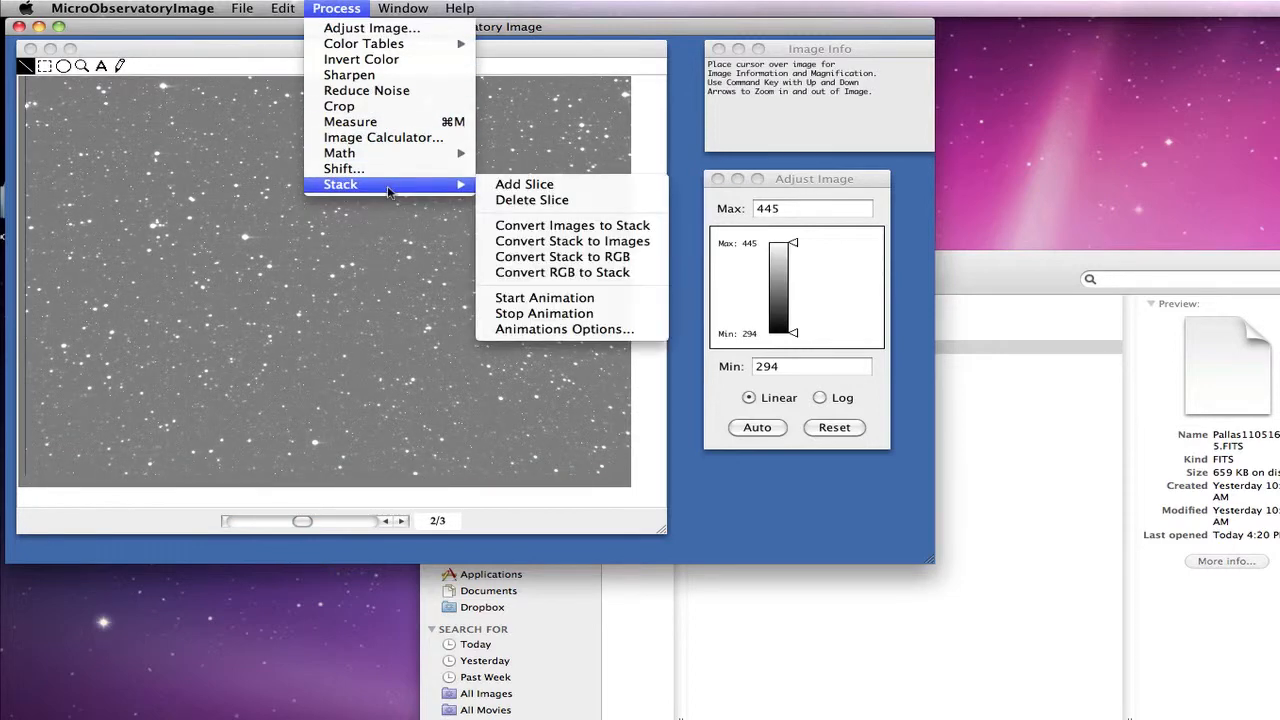
click(548, 314)
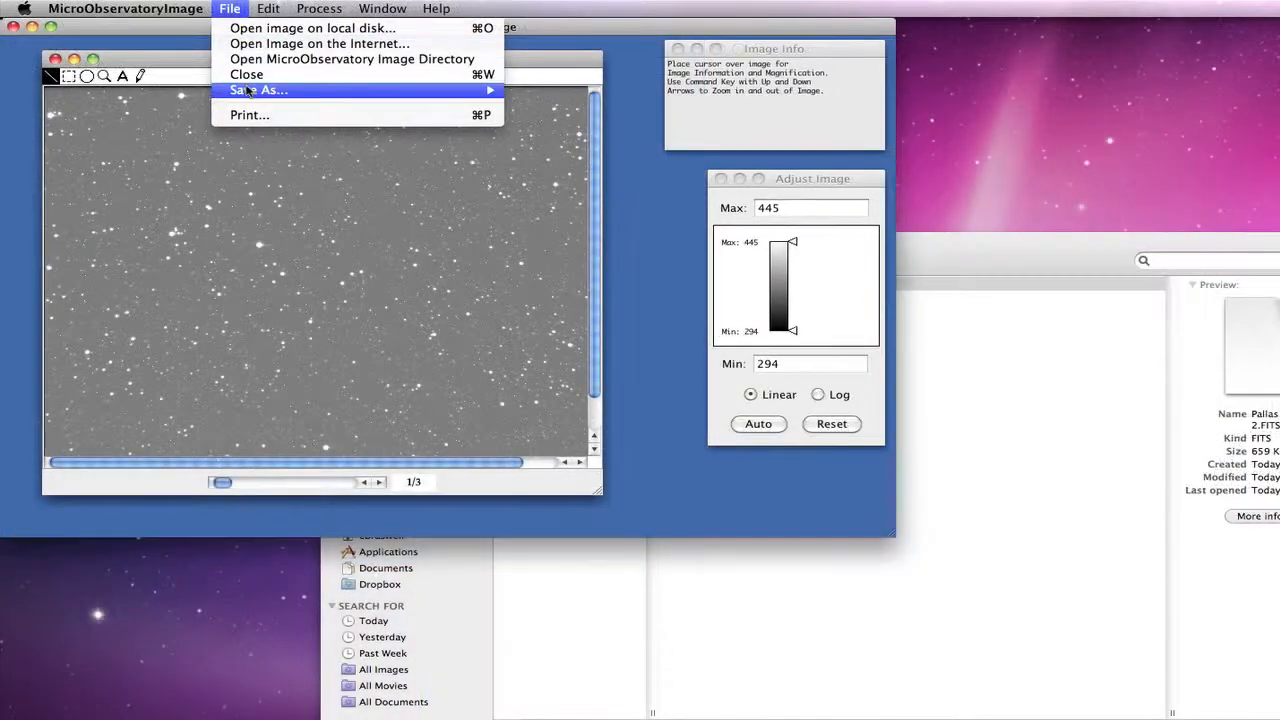
Save the stack as an animated GIF named Pallas_Animation.GIF in the Pallas folder.
mouse_move(438, 92)
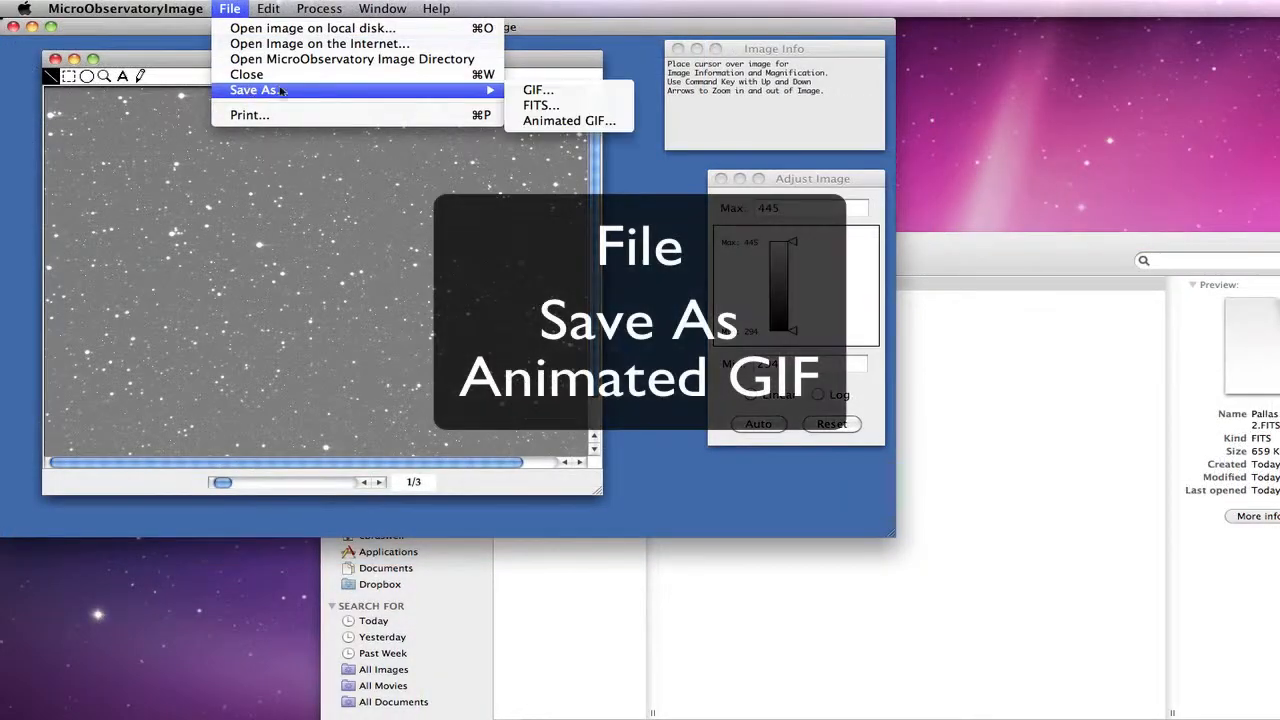
click(548, 121)
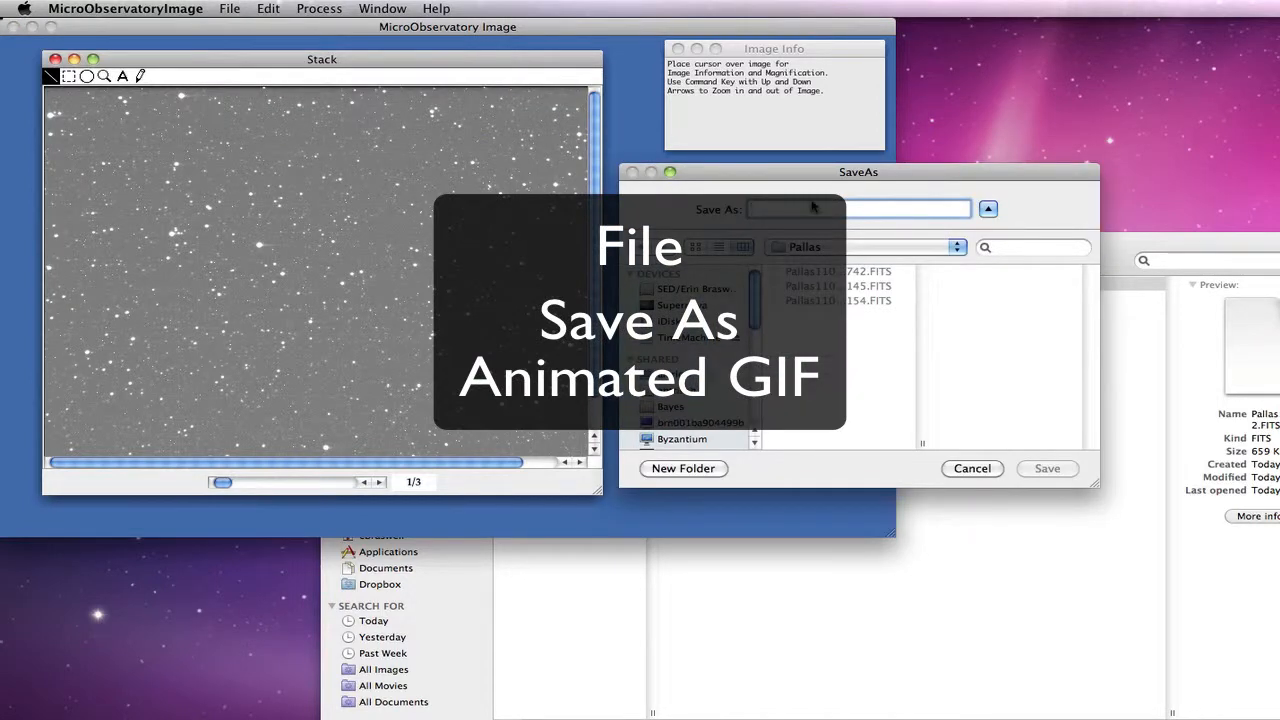
text(Palla)
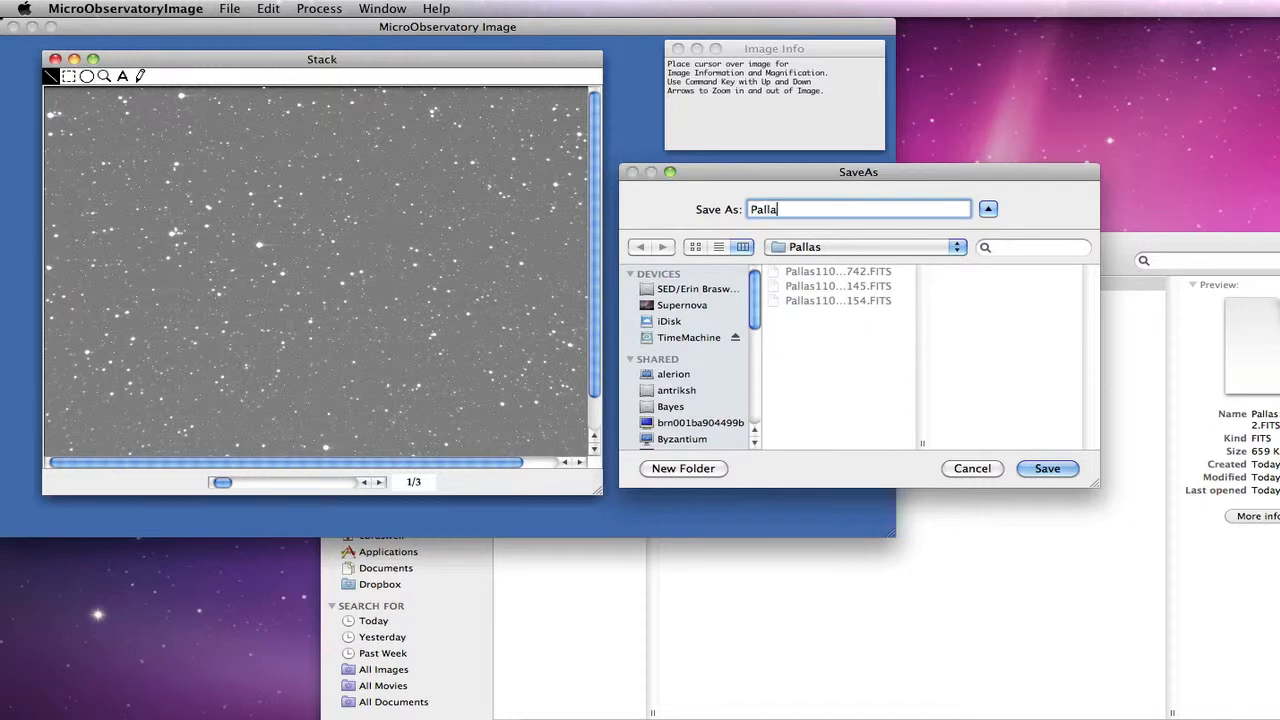
text(s_Animation.GIF)
click(1047, 468)
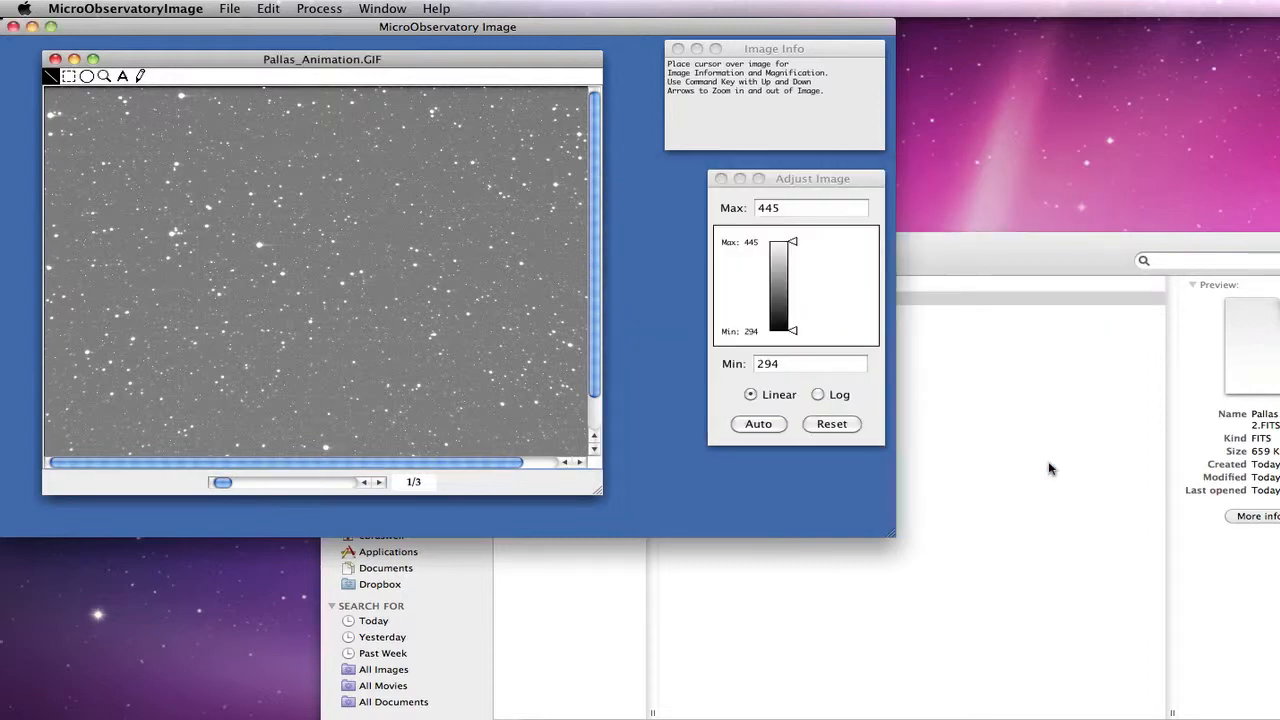
Open Pallas_Animation.GIF from the Pallas folder in Finder and flip back and forth through its three frames in Preview.
click(1060, 271)
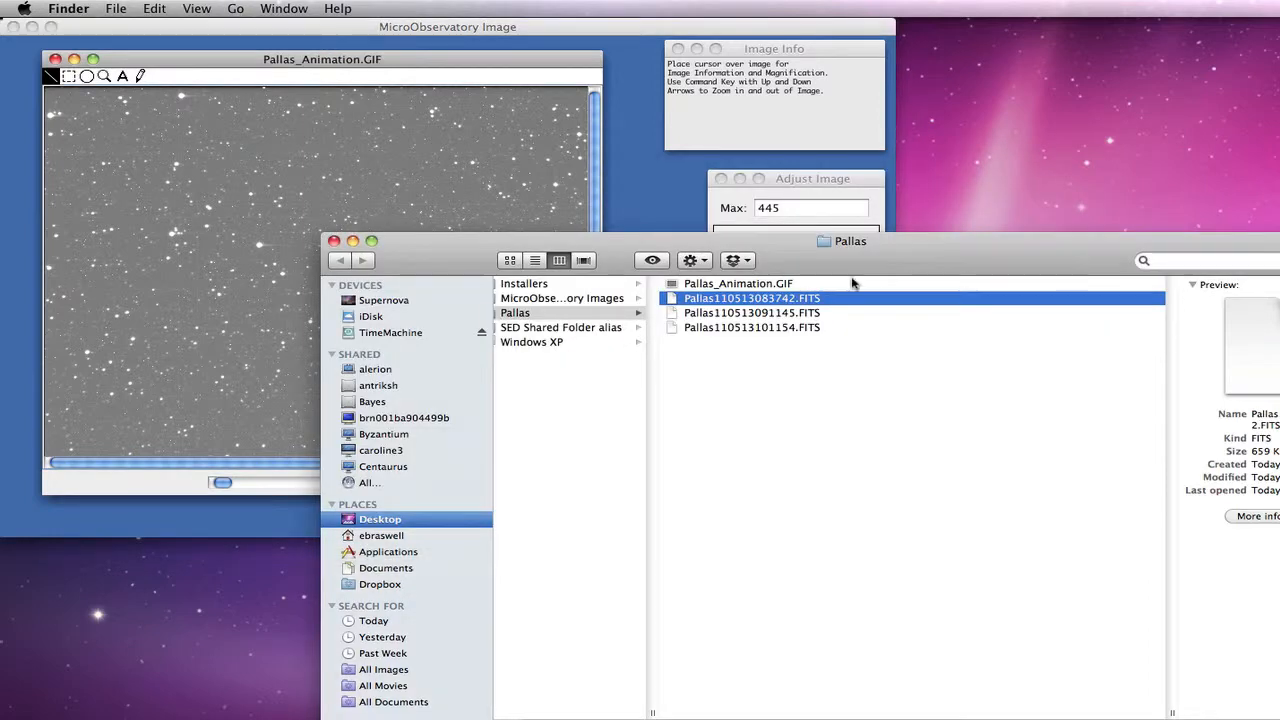
double_click(730, 285)
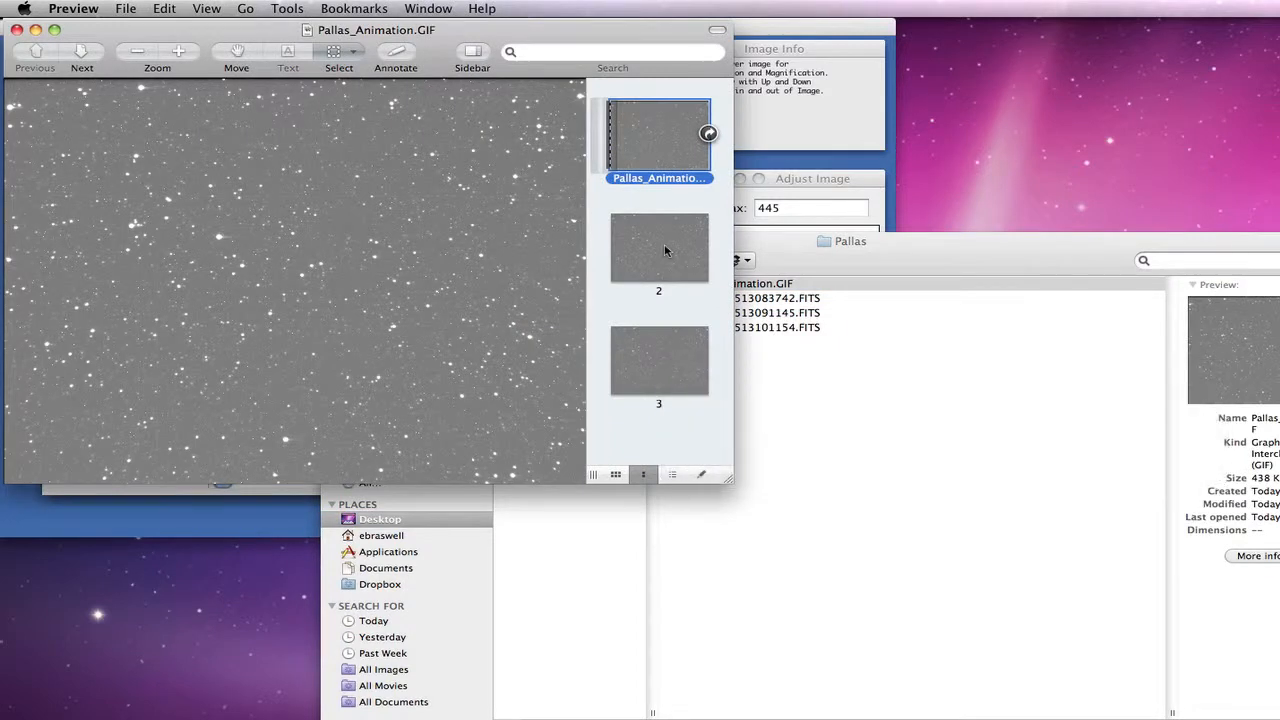
key(Down)
key(Down)
key(Up)
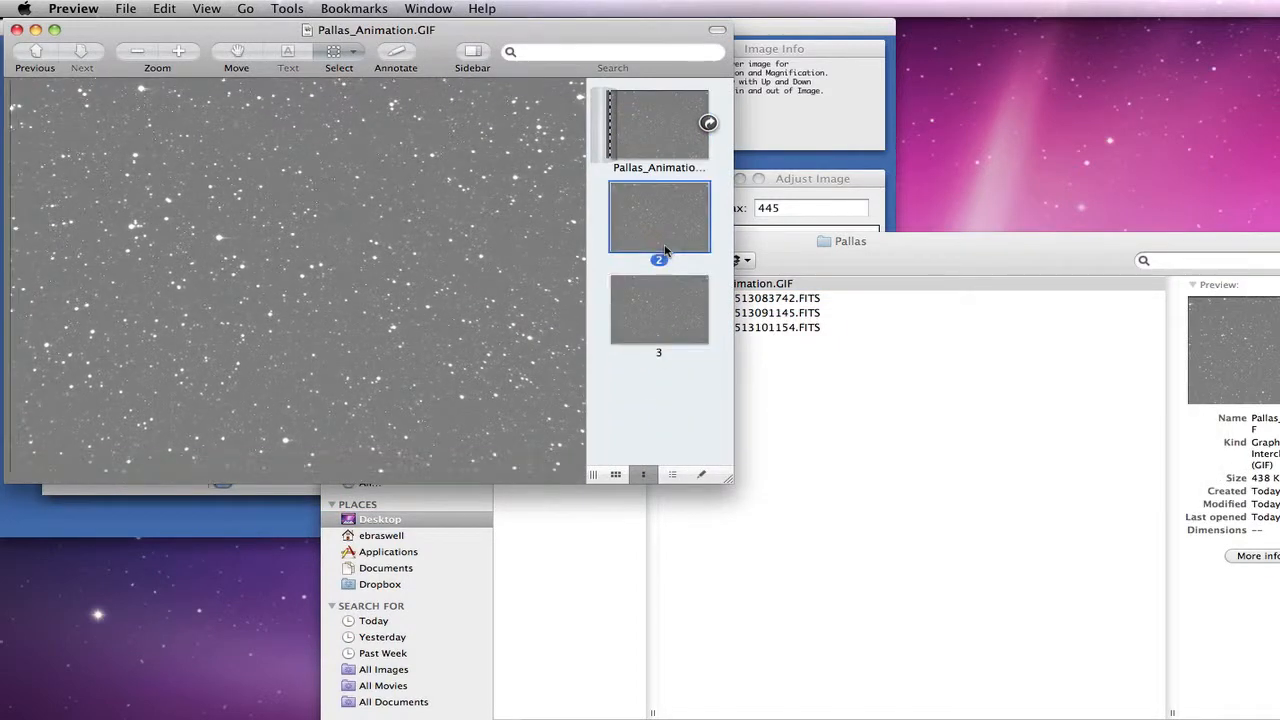
key(Up)
key(Down)
key(Down)
key(Up)
key(Up)
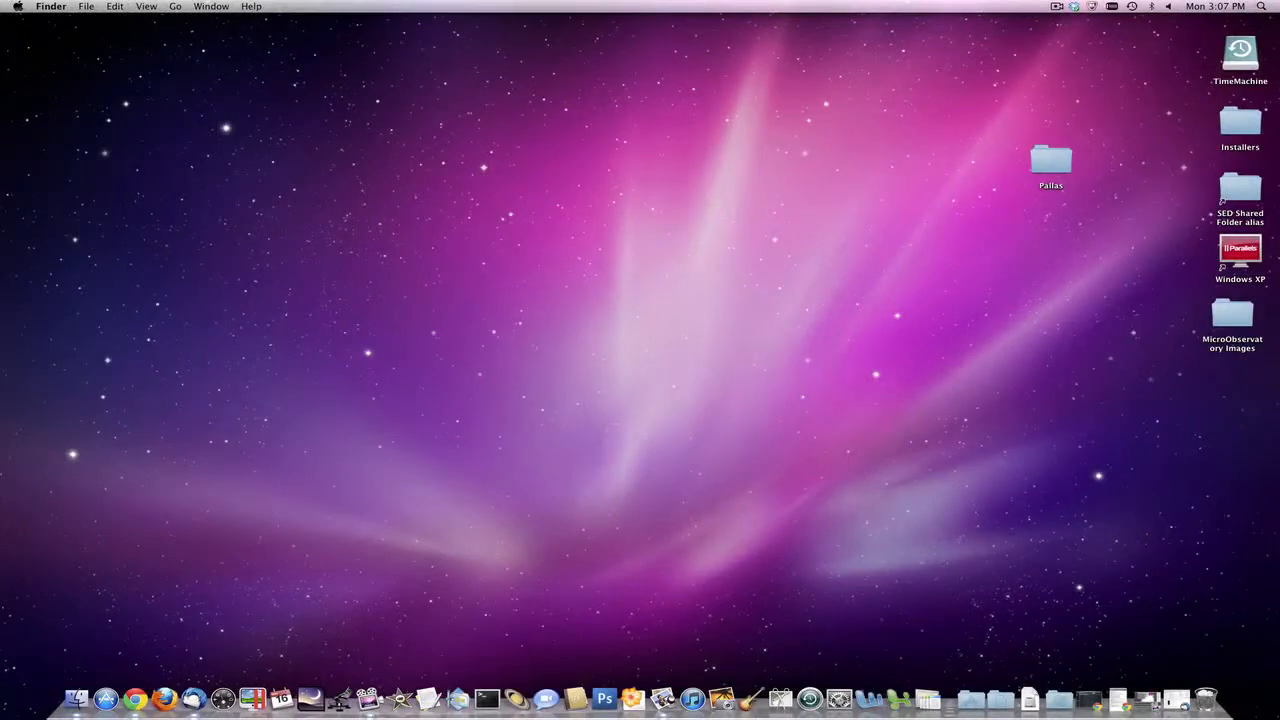
Open Pallas_Animation.GIF from the desktop's Pallas folder with Firefox (3.6.6).
double_click(1050, 160)
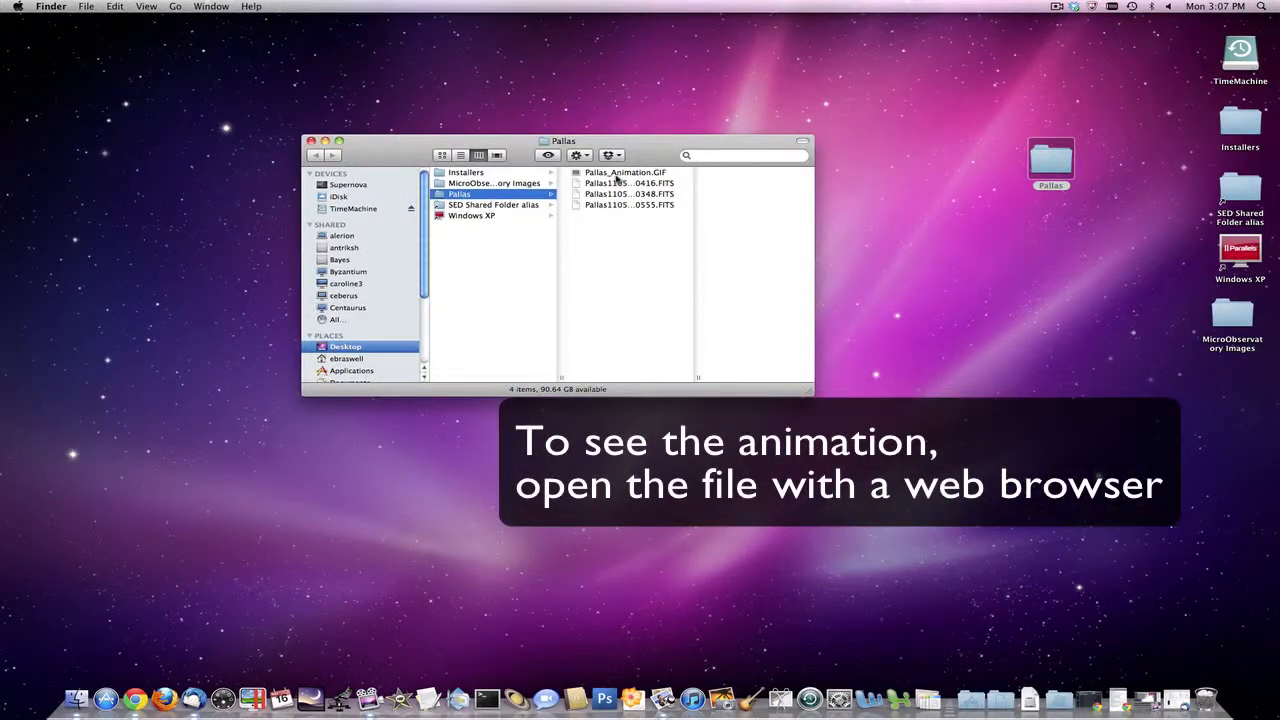
right_click(616, 177)
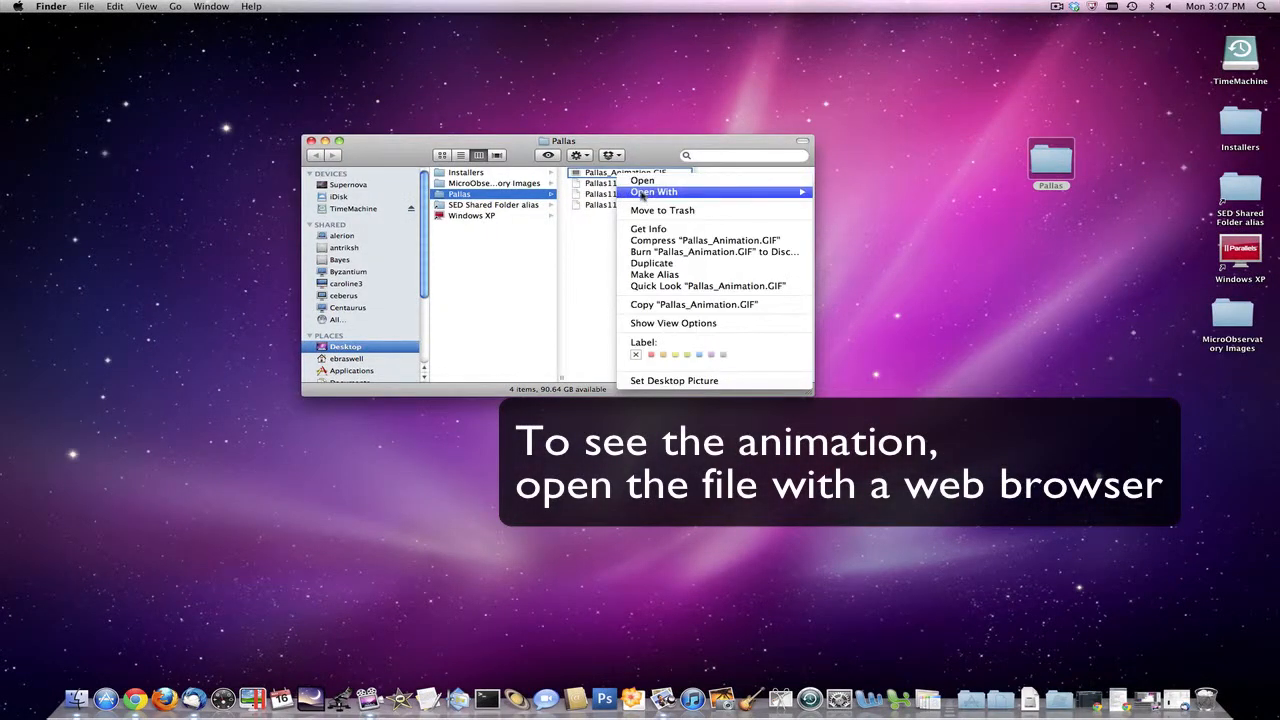
mouse_move(745, 200)
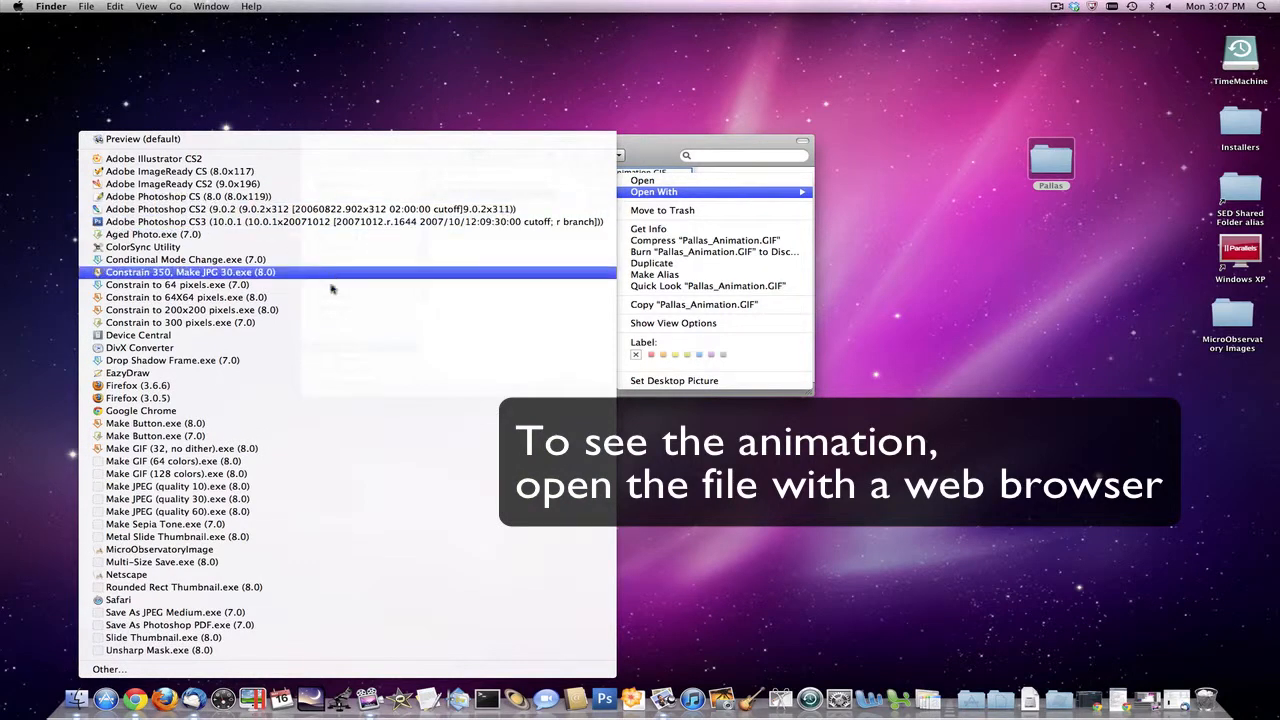
click(306, 386)
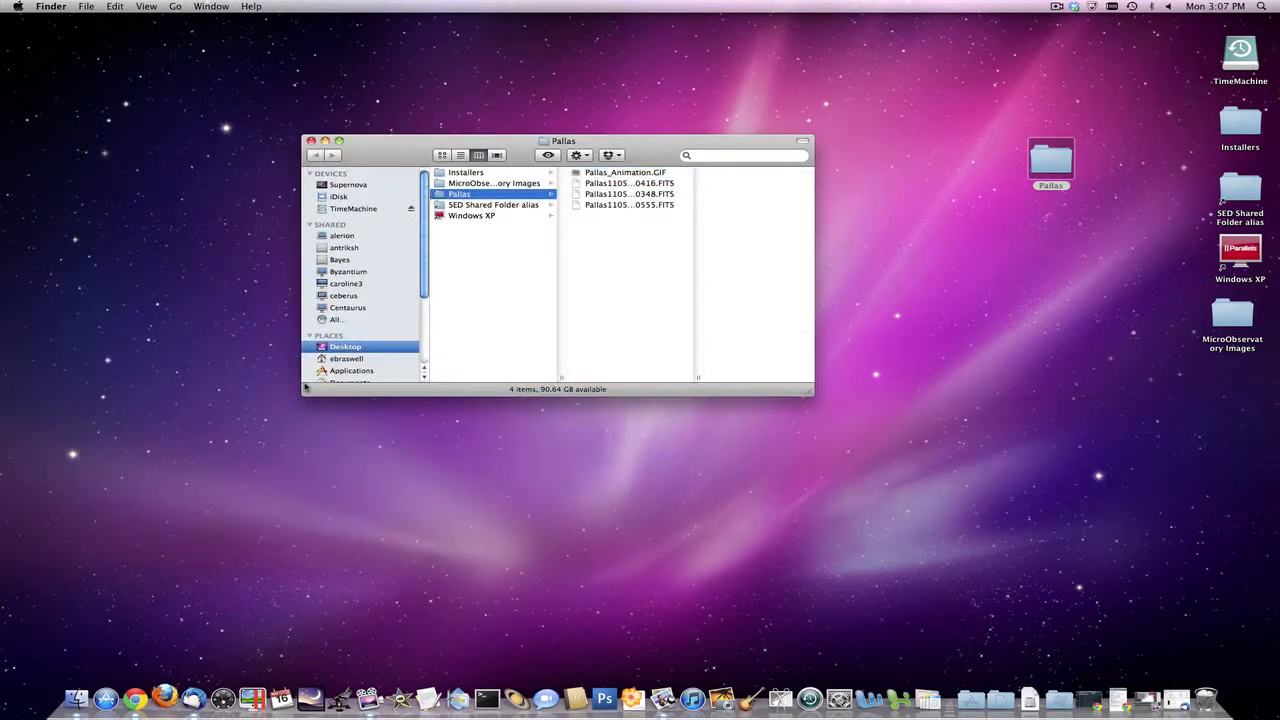